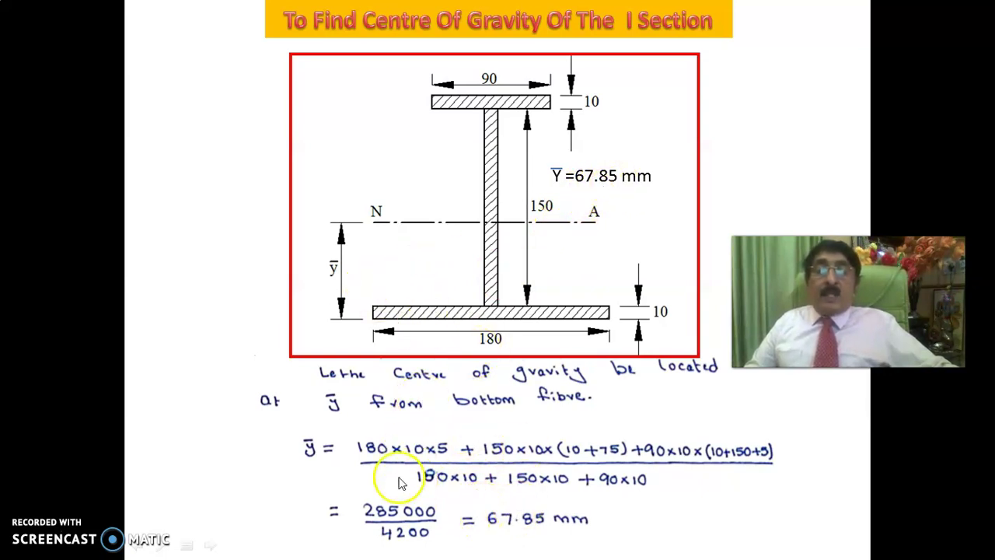
Step: Advance the slide show past the moment-of-inertia working to the blank final slide
click(437, 270)
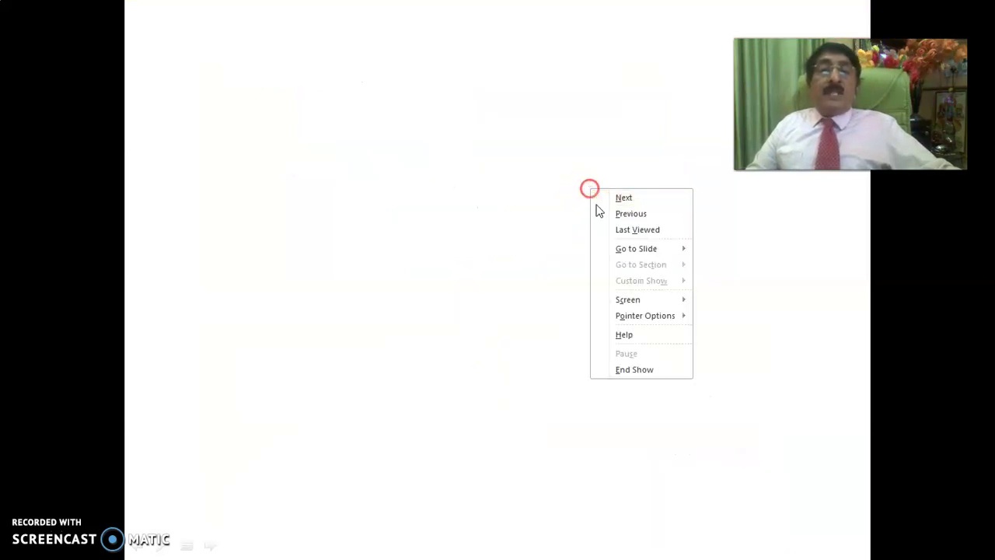
Step: End the PowerPoint slide show and switch to the ANSYS Multiphysics window
click(639, 371)
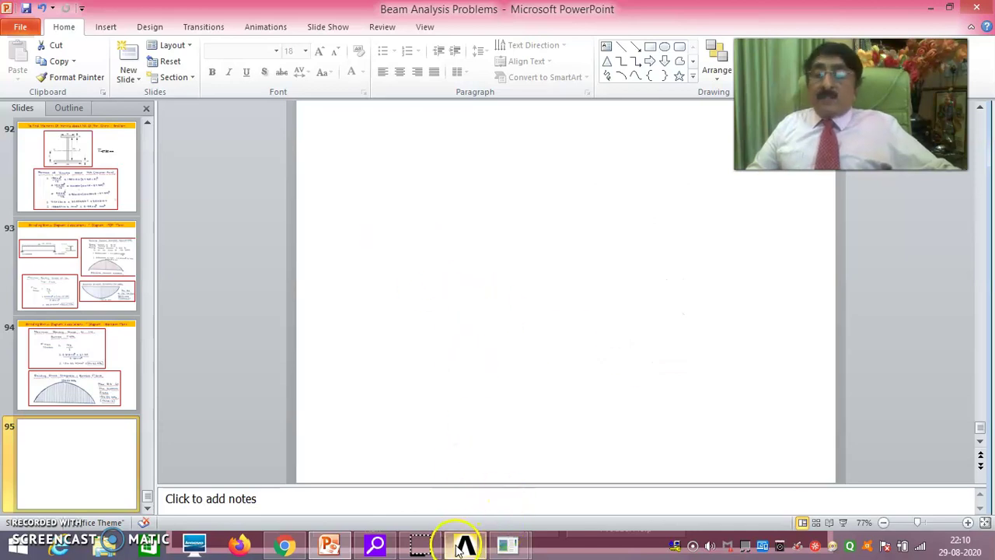
mouse_move(506, 548)
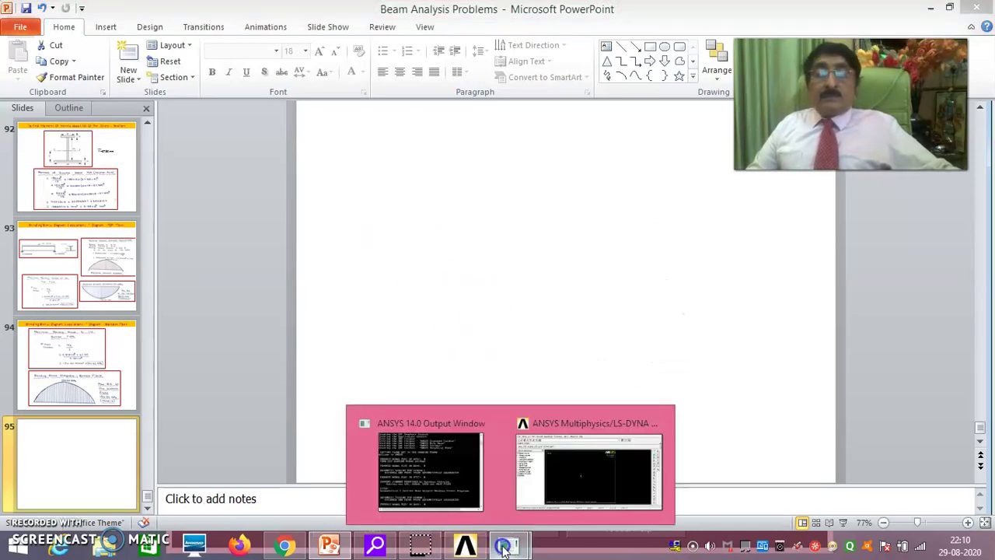
click(569, 483)
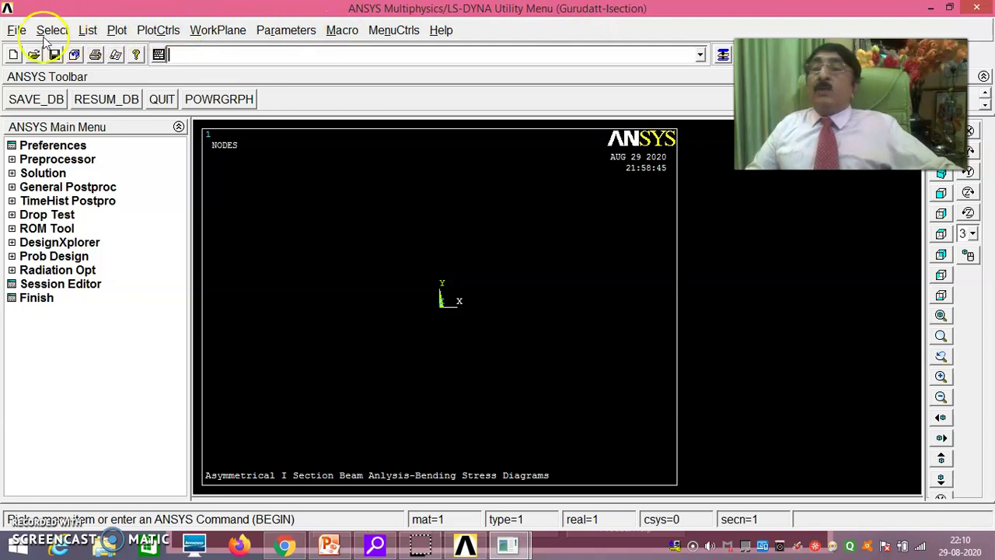
Step: Set the GUI filtering preferences to Structural only
click(17, 29)
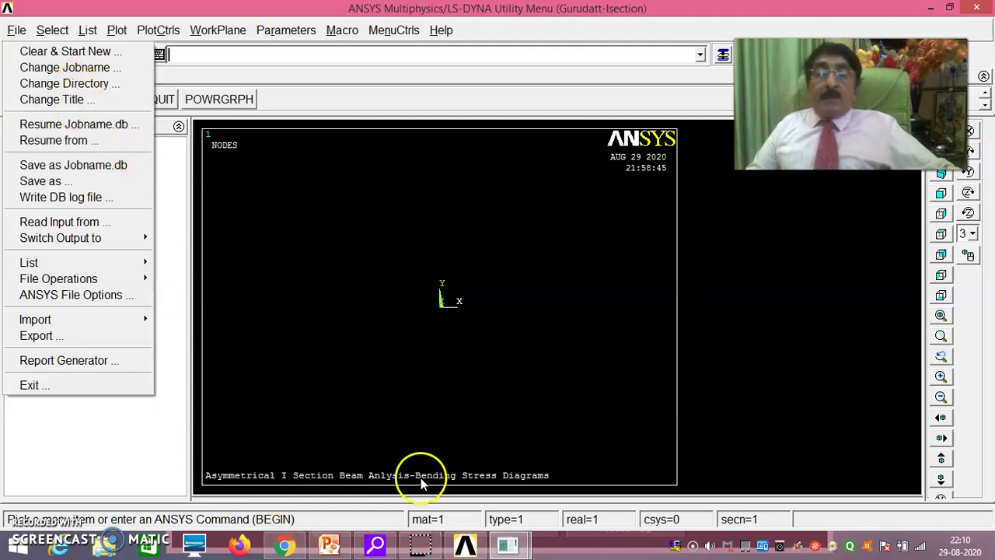
click(282, 217)
click(65, 148)
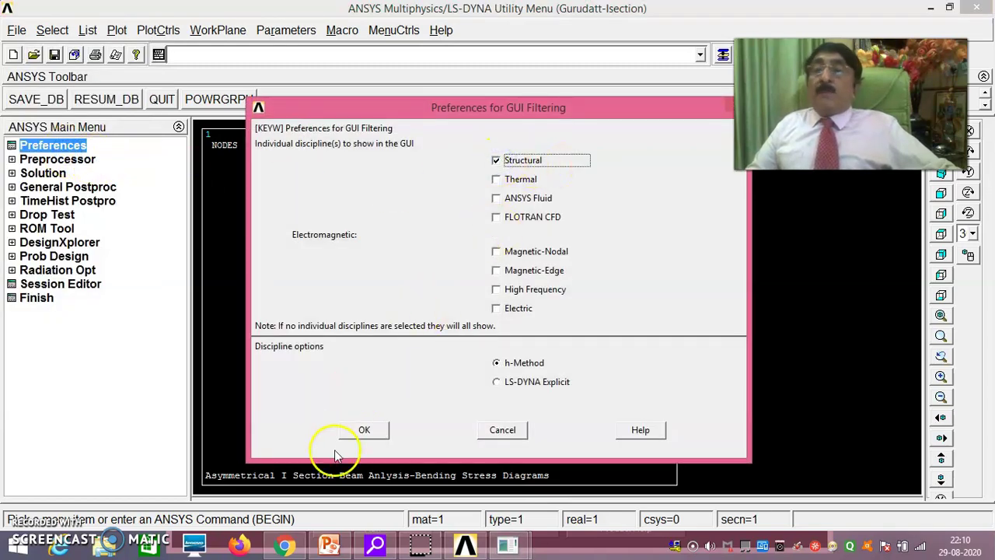
click(364, 429)
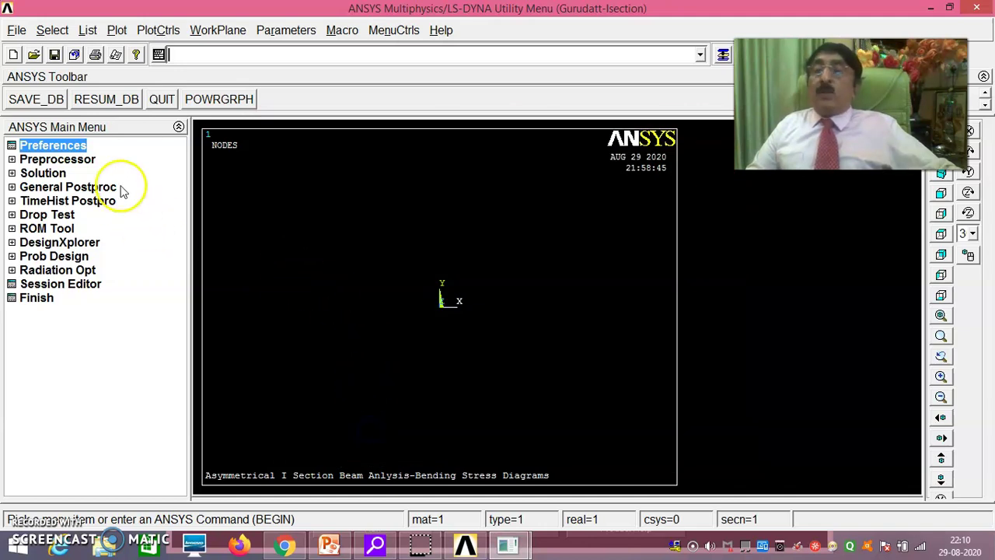
Step: Add element type 1 as the 2-node BEAM188 beam element
click(58, 159)
click(78, 173)
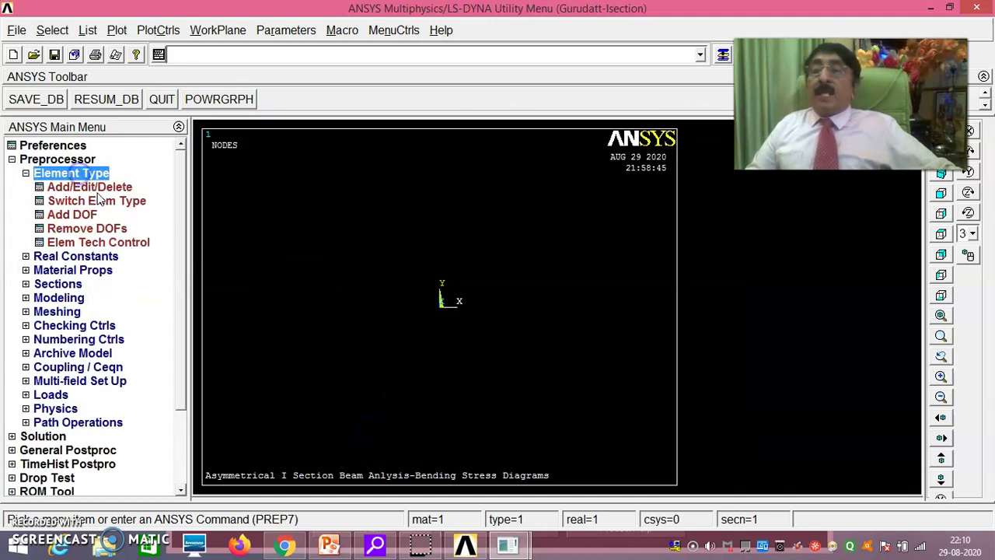
click(97, 189)
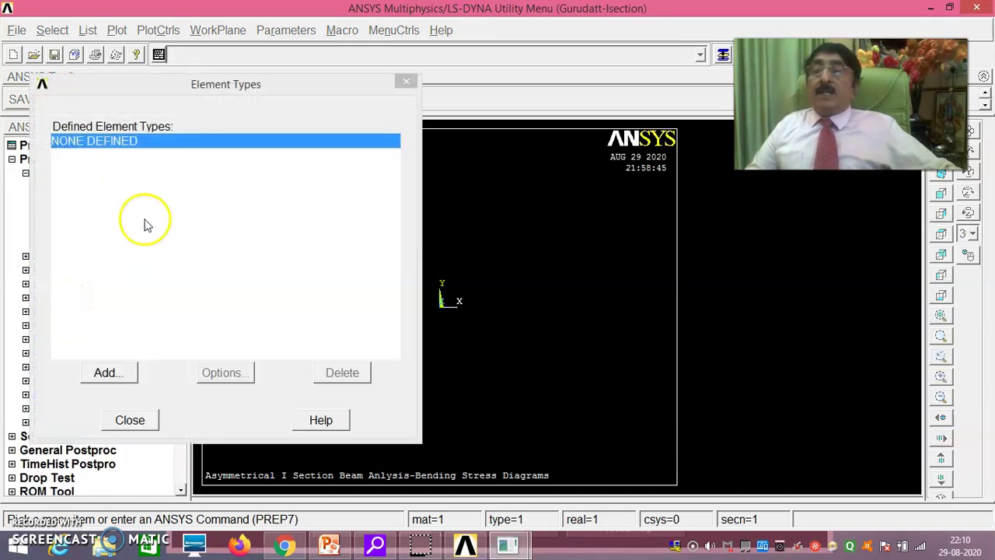
click(109, 373)
click(535, 246)
click(634, 235)
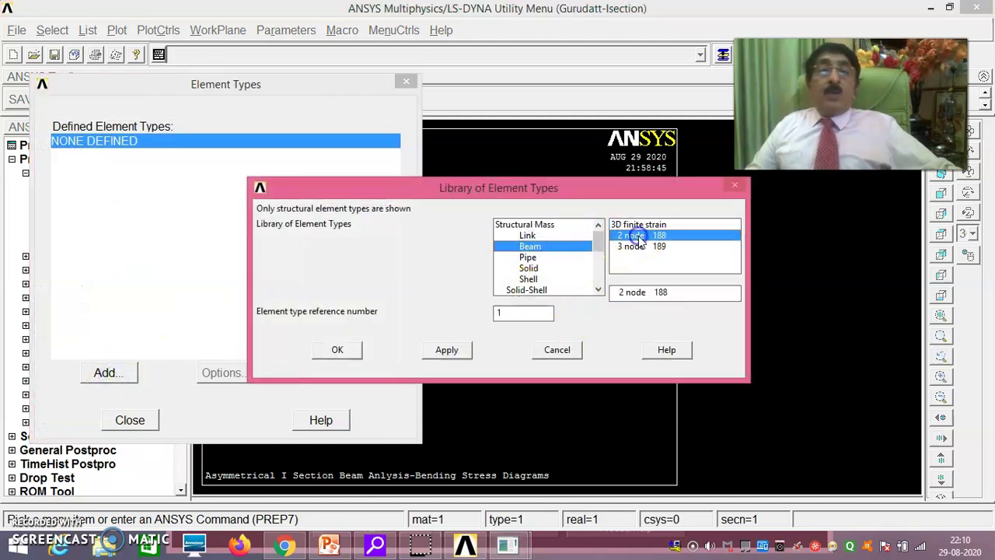
click(348, 350)
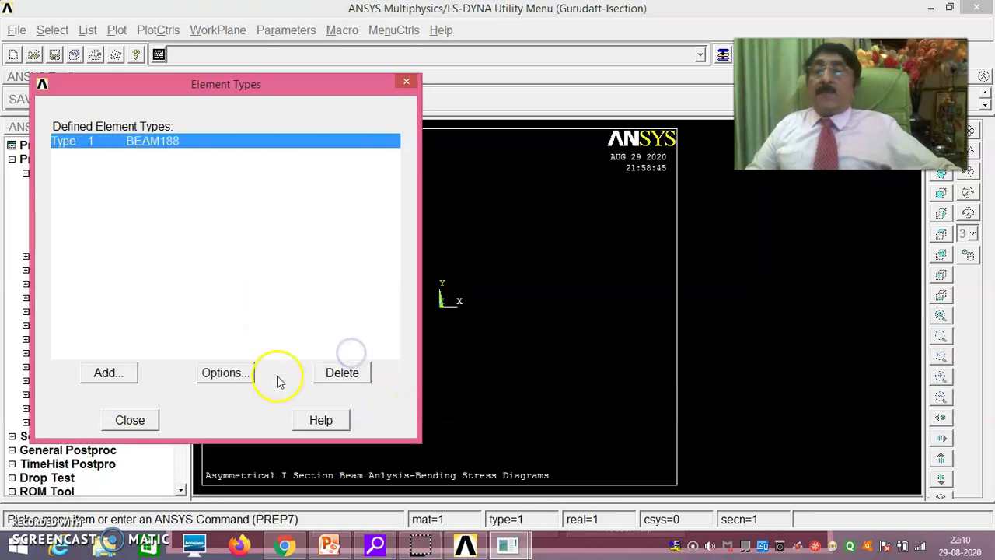
click(129, 420)
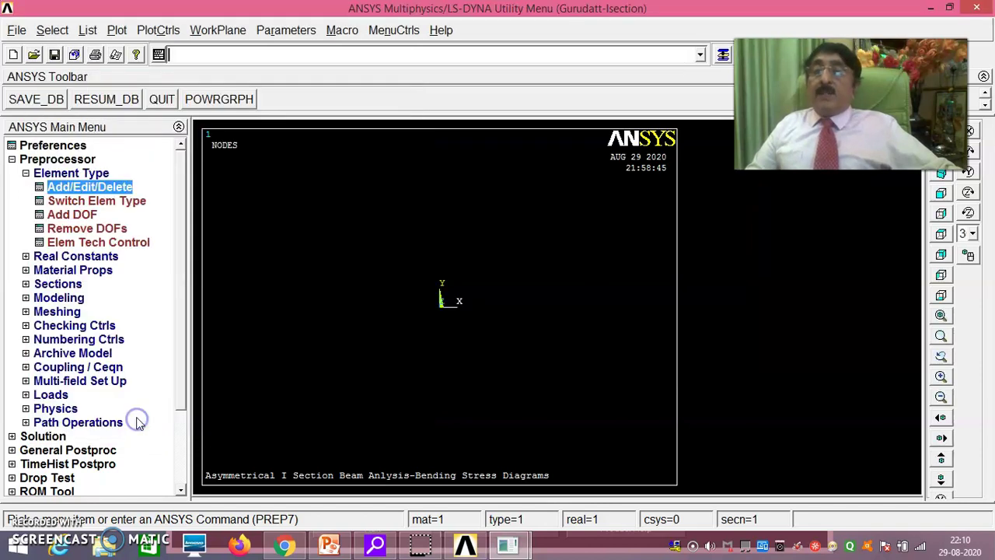
Step: Give material 1 linear elastic isotropic properties, EX 2.1e5 and PRXY 0.27, and exit
click(74, 271)
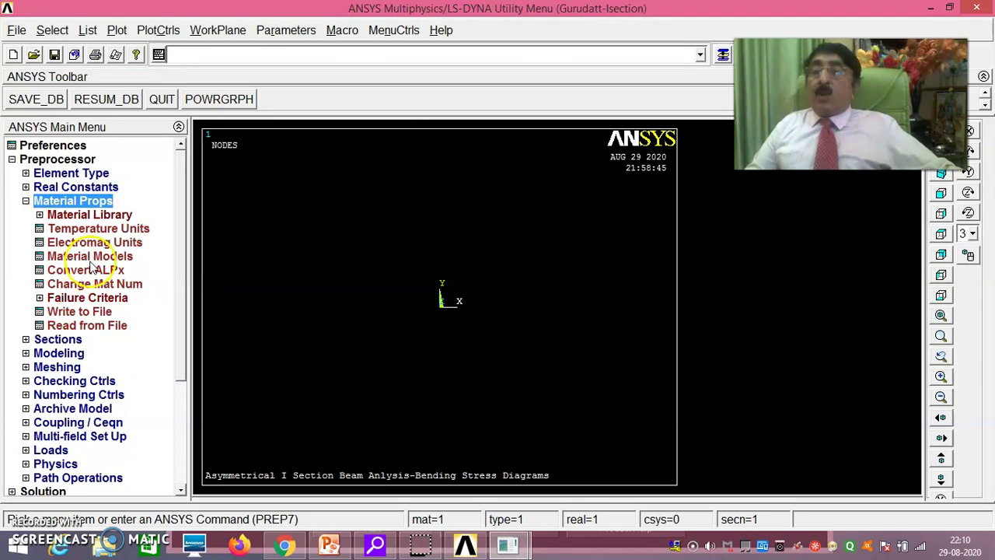
click(90, 257)
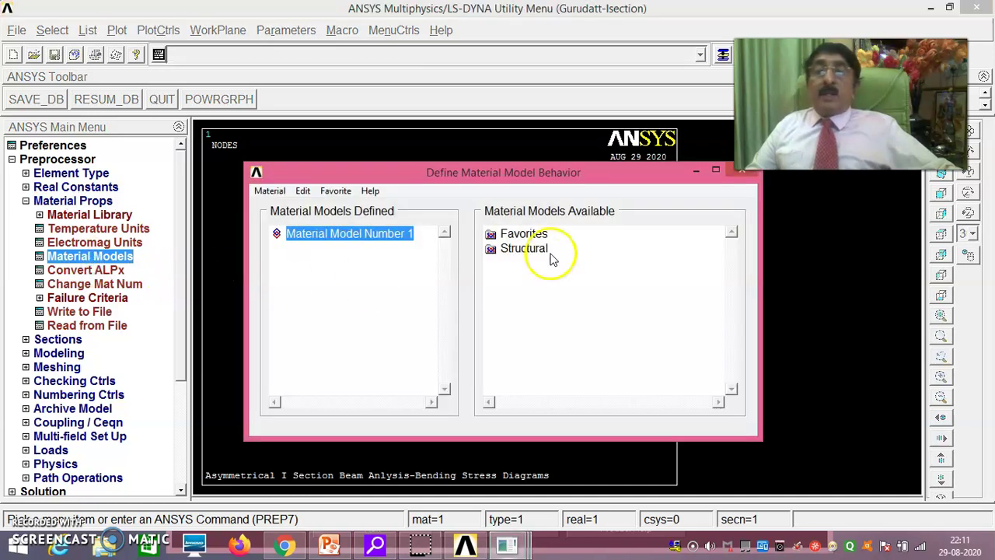
double_click(532, 248)
double_click(539, 263)
click(553, 278)
double_click(575, 290)
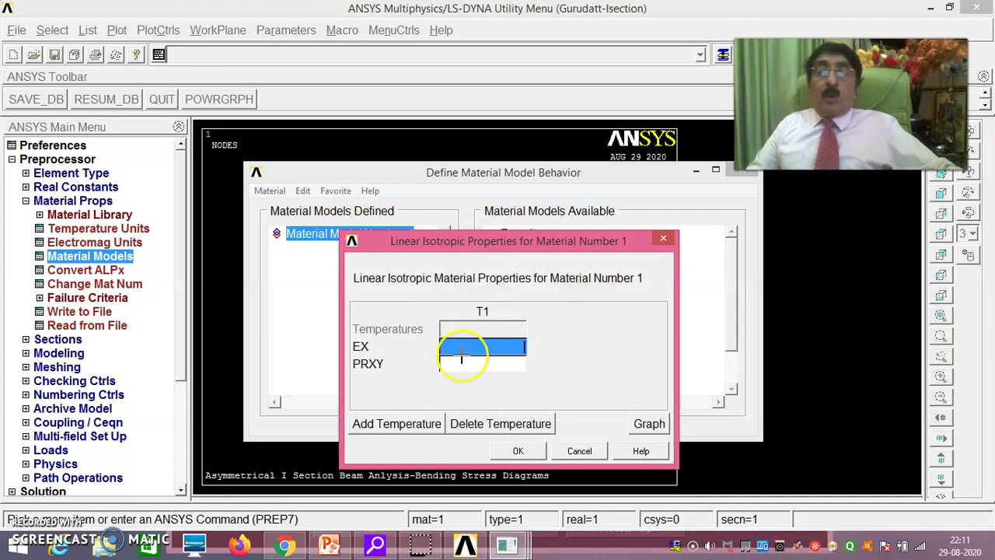
text(2.1e5)
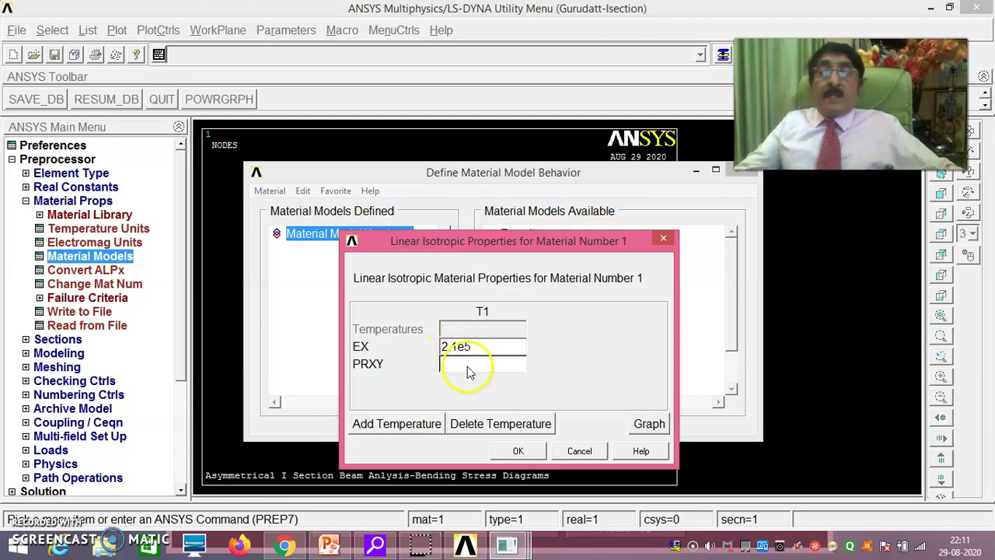
click(465, 371)
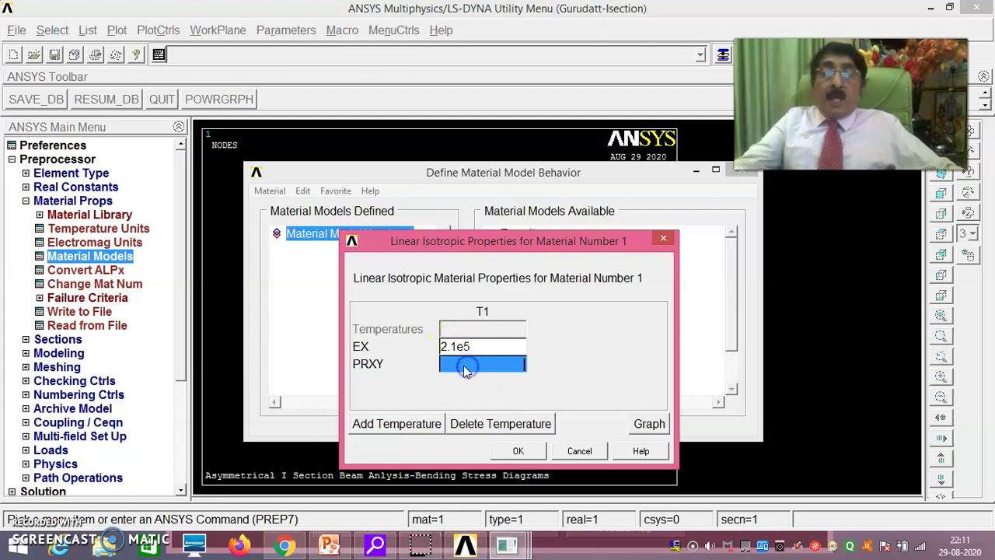
text(0.27)
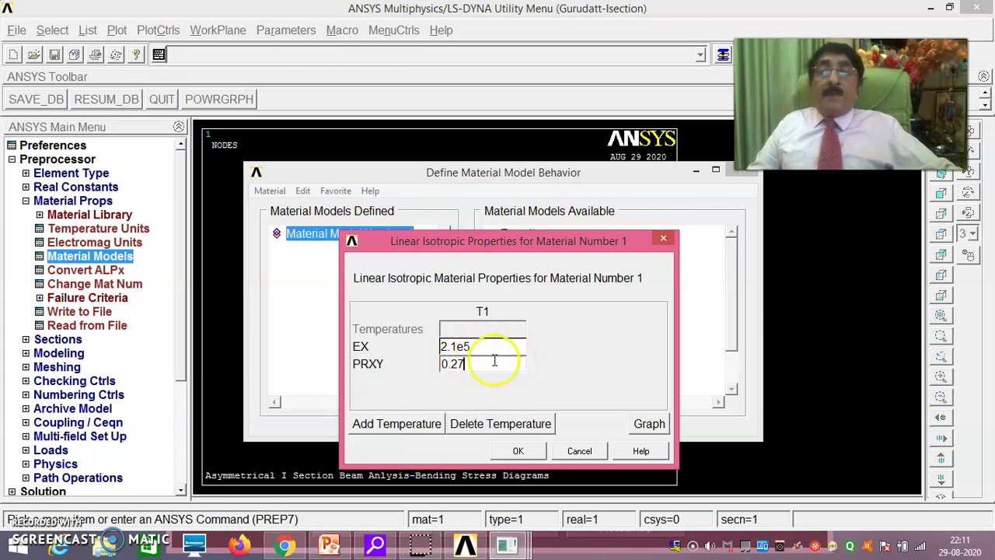
click(519, 453)
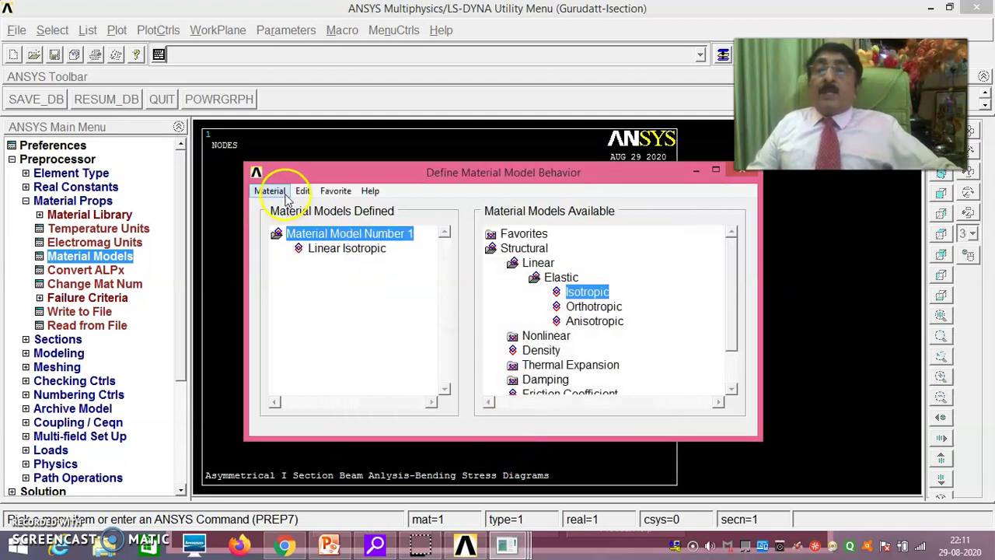
click(286, 193)
click(281, 221)
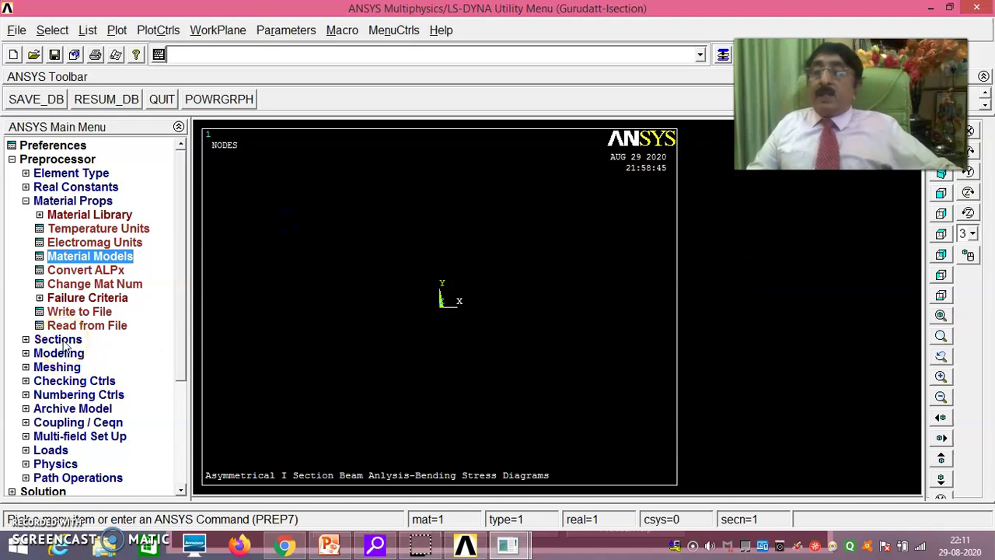
Step: Choose the I-section shape and enter W1 180, W2 90 and W3 170
click(60, 341)
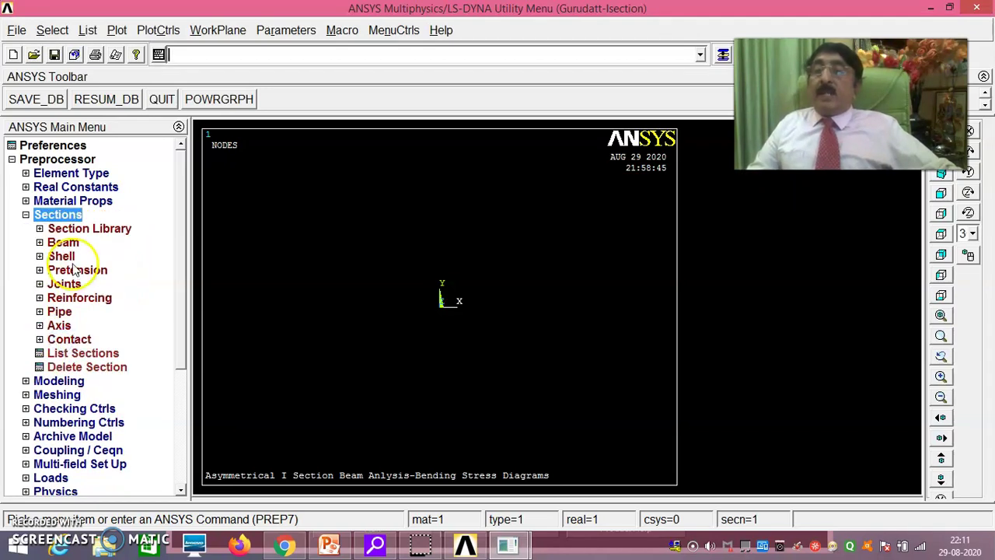
click(66, 243)
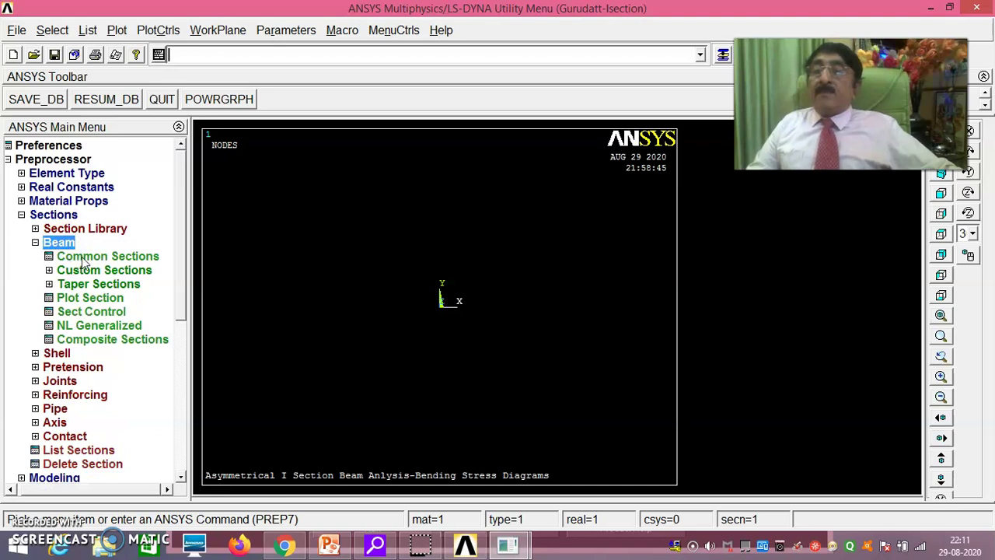
click(84, 258)
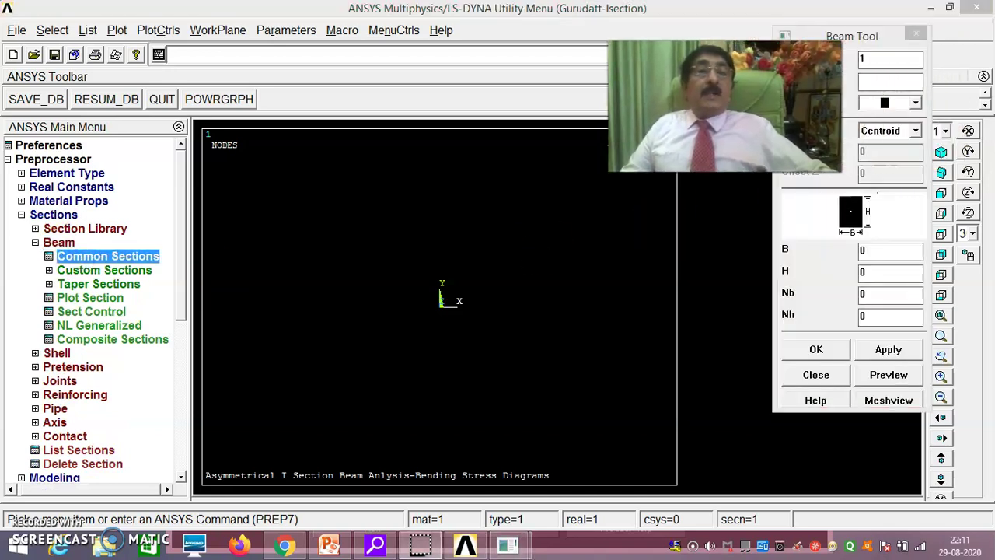
click(916, 103)
click(889, 177)
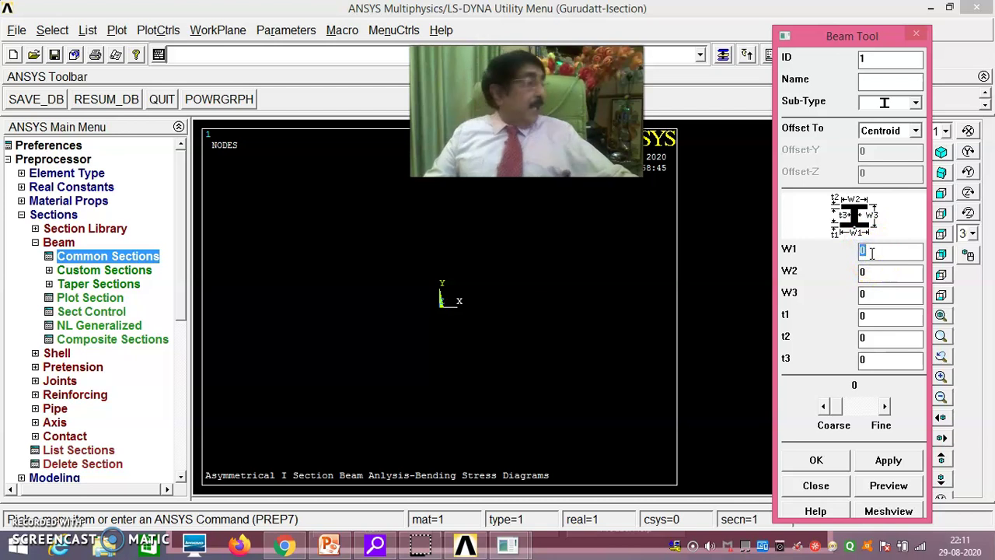
text(18)
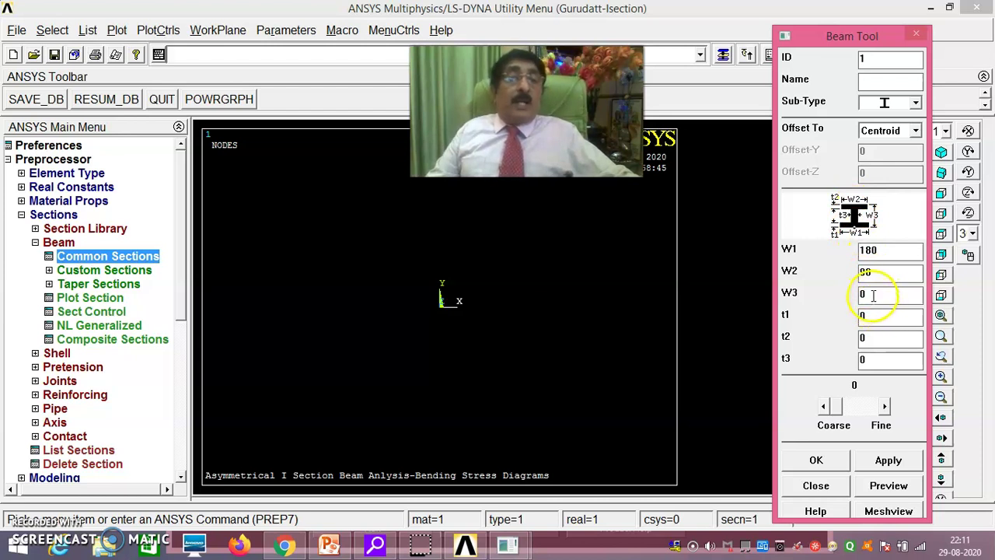
double_click(871, 297)
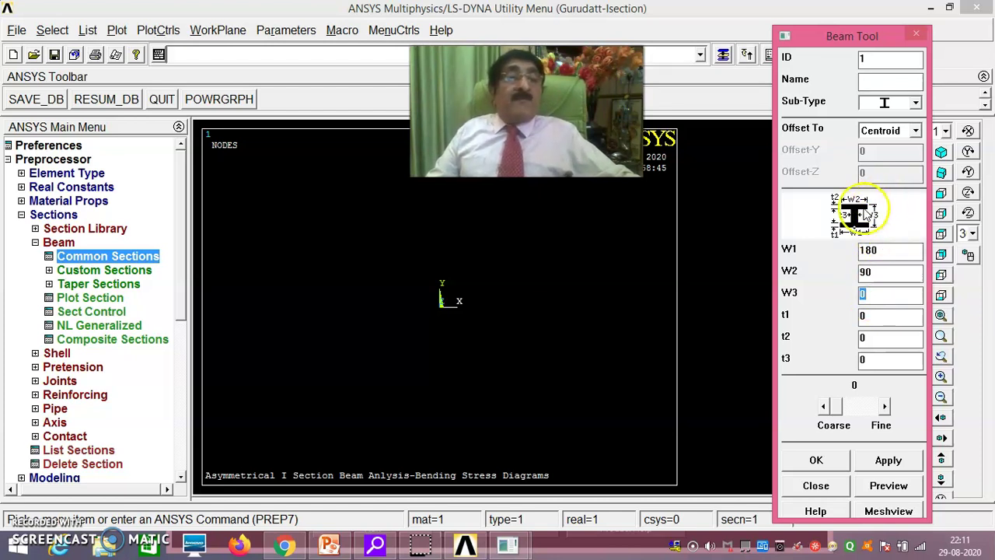
text(0)
Step: Set thicknesses t1, t2, t3 to 10, apply, preview the 4200-area section and accept
click(870, 317)
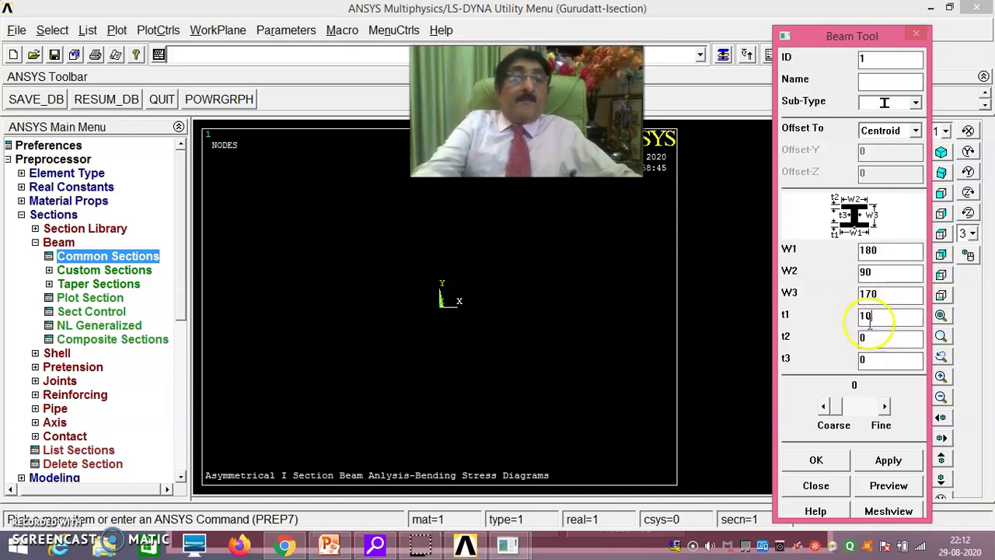
click(871, 340)
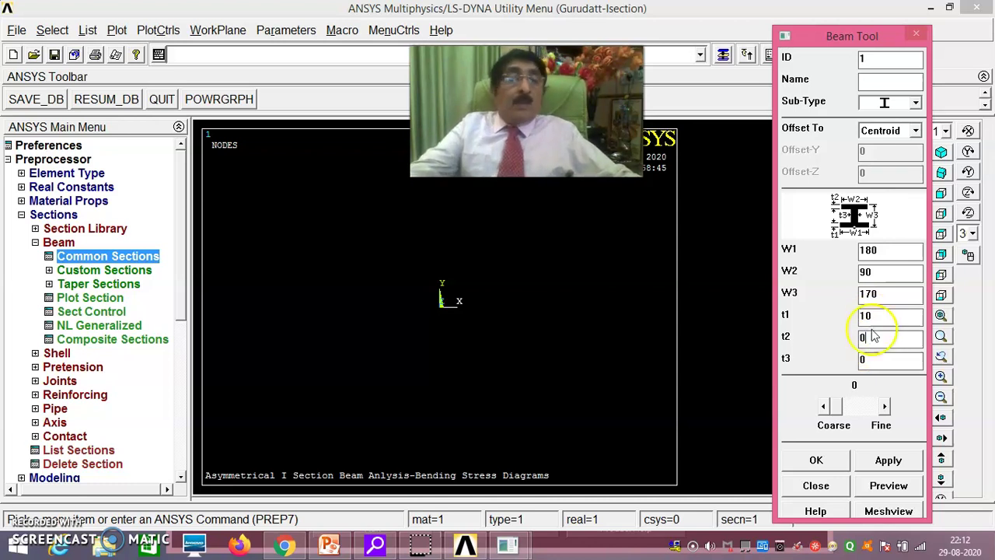
text(10)
click(870, 359)
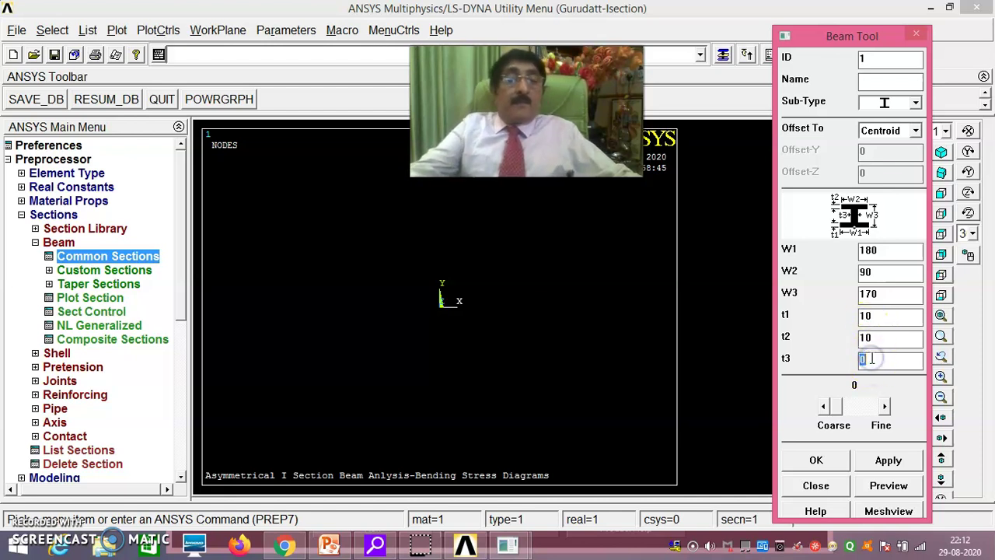
text(10)
click(888, 460)
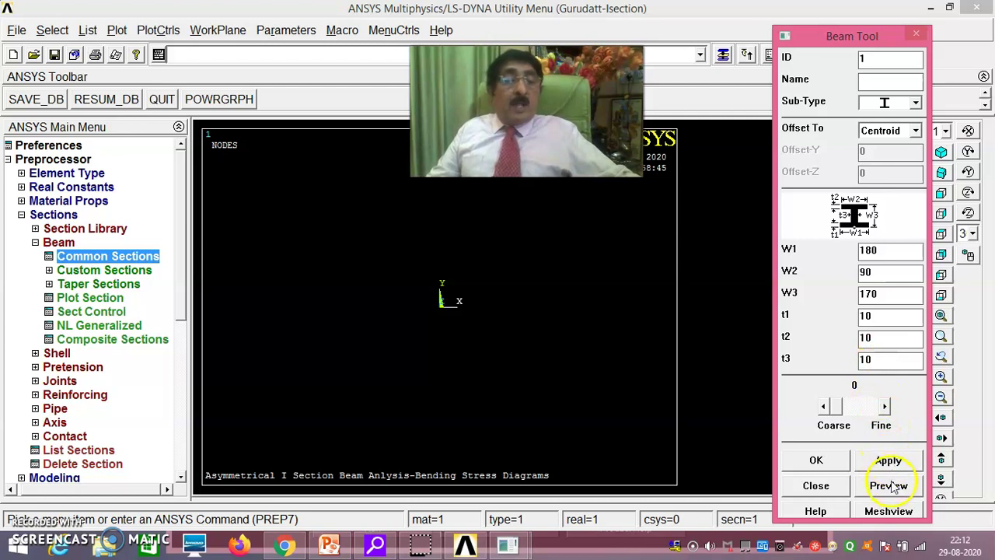
click(889, 485)
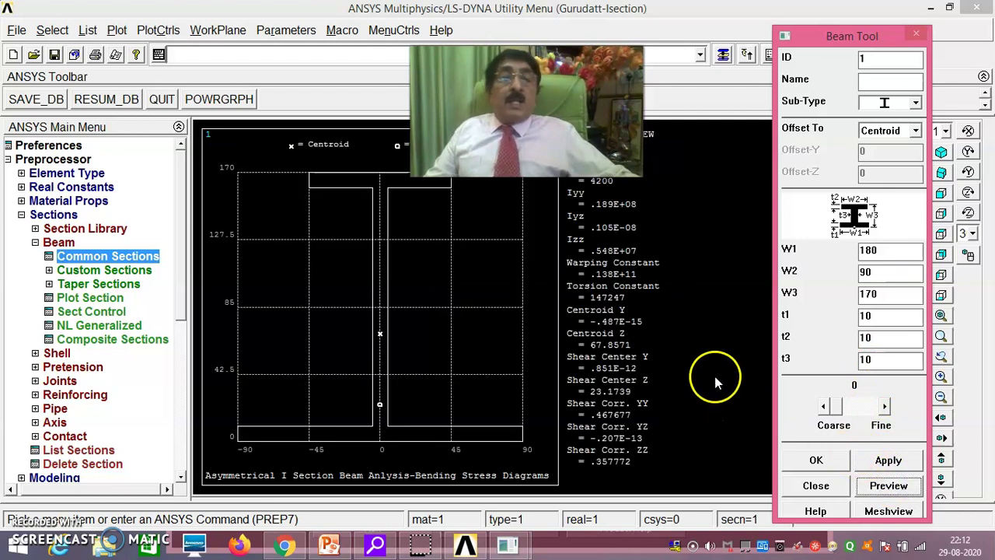
drag(544, 116, 442, 98)
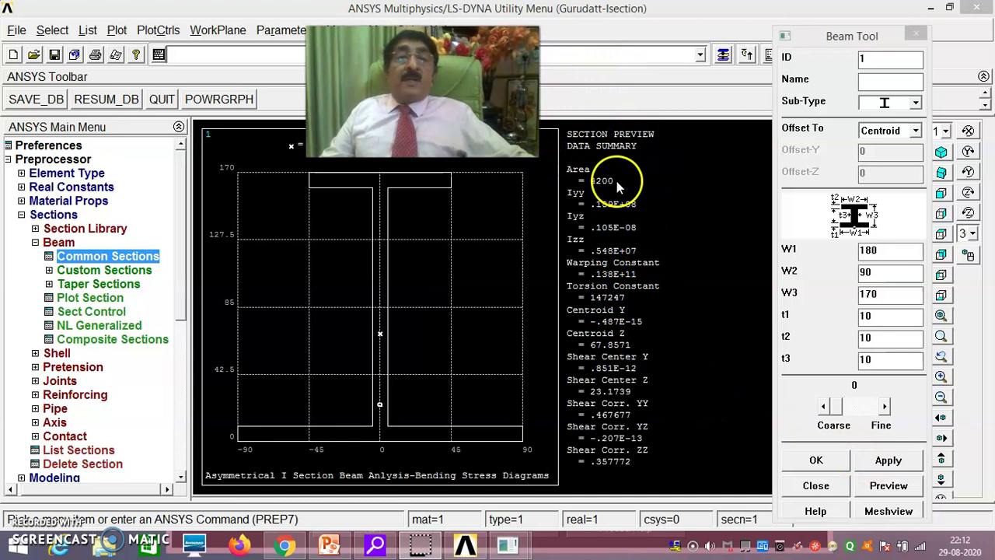
click(816, 461)
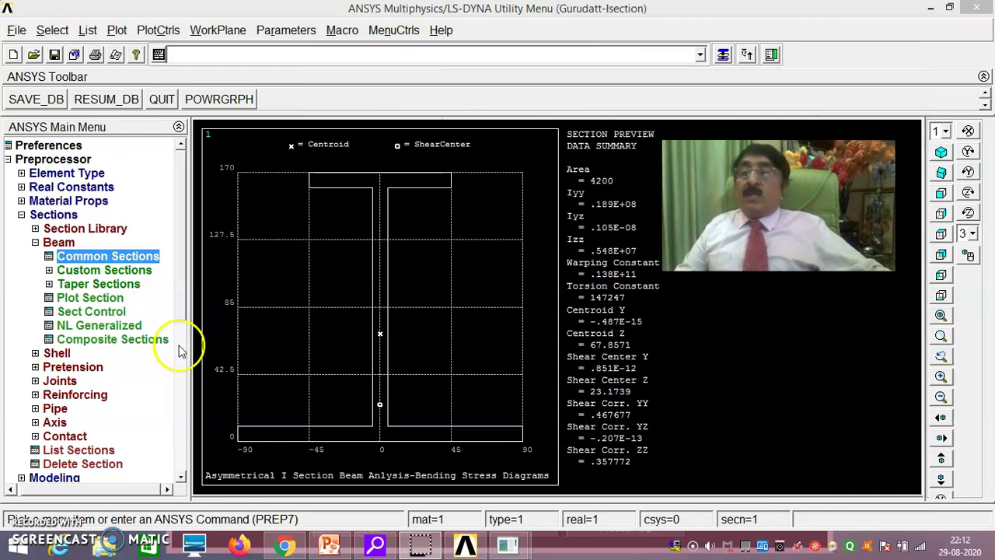
Step: Create keypoint 1 at the origin (0, 0, 0) in the active coordinate system
click(28, 216)
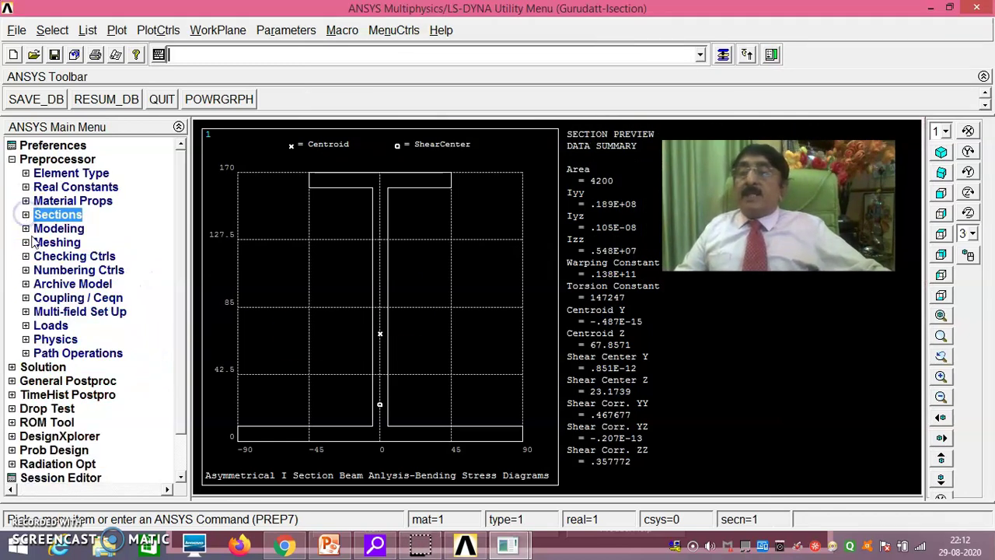
click(51, 231)
click(62, 243)
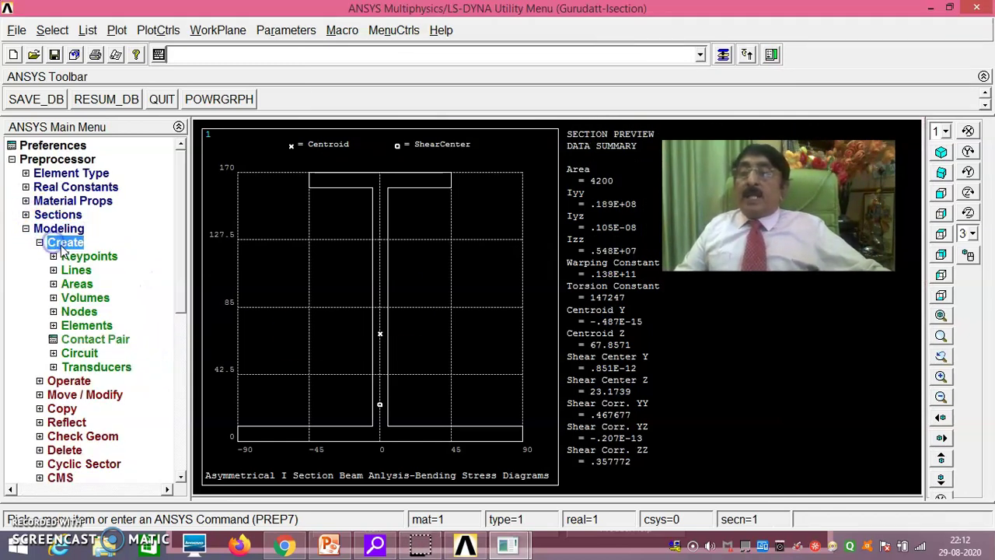
click(78, 256)
click(86, 284)
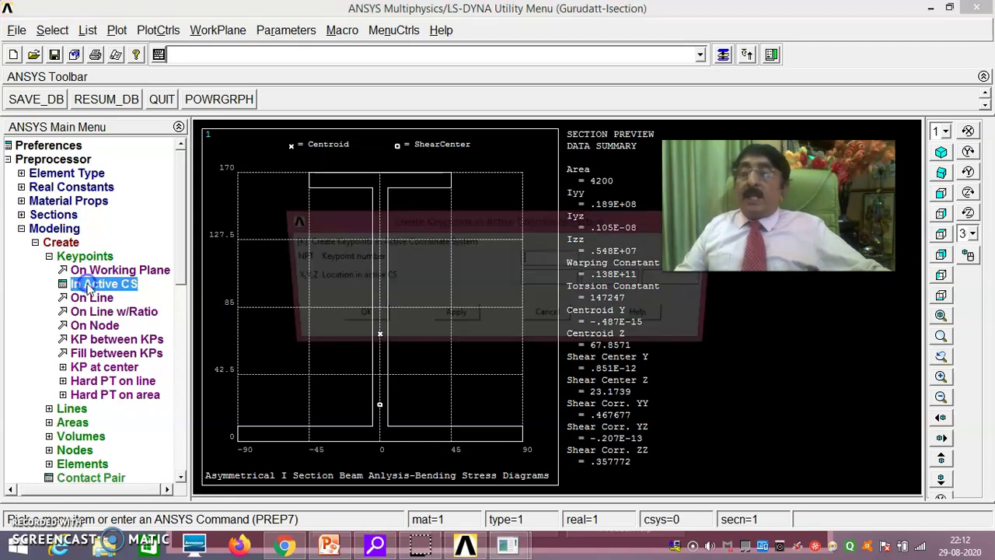
click(529, 259)
text(11)
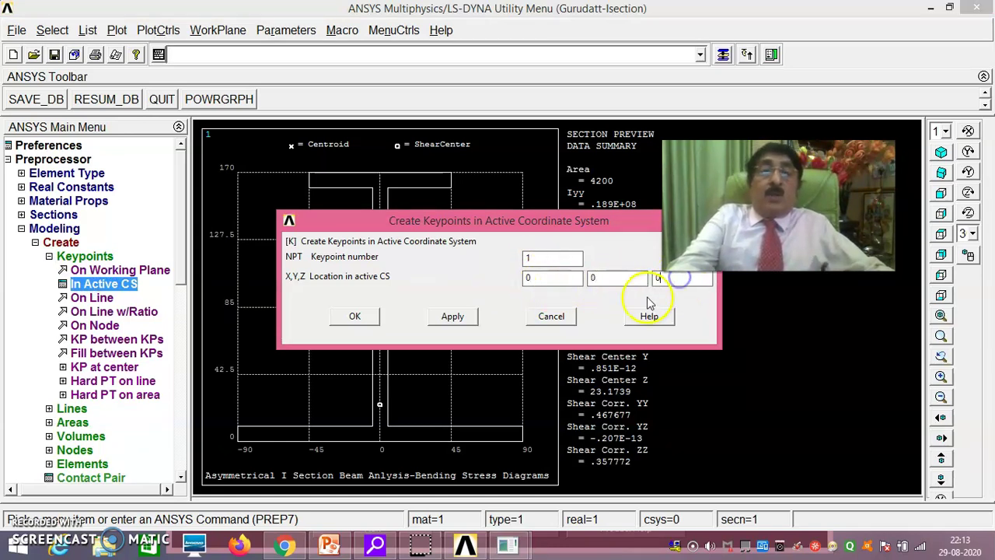
click(452, 316)
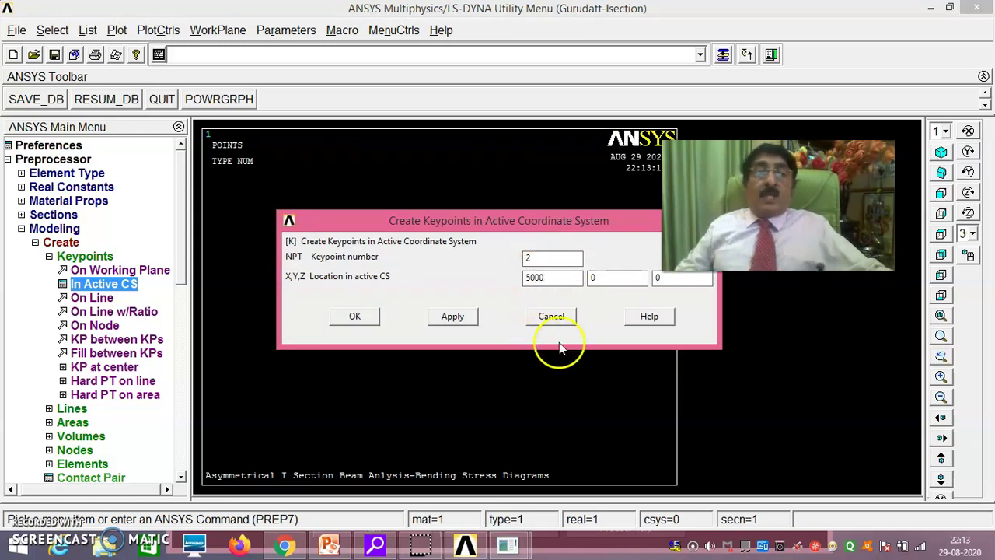
Step: Create keypoint 2 at (5000, 0, 0) and keypoint 3 at (5000, 1000, 0)
click(453, 317)
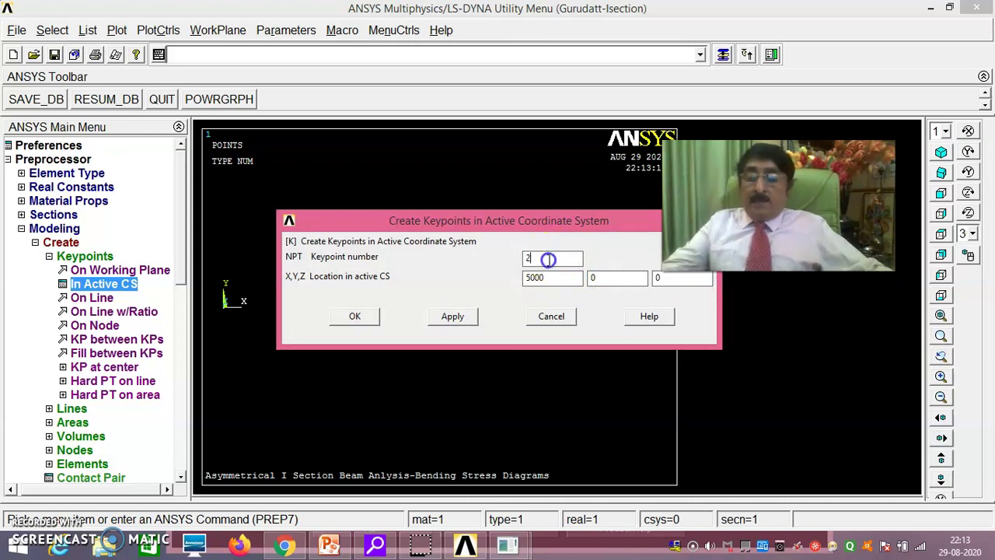
text(3)
click(614, 281)
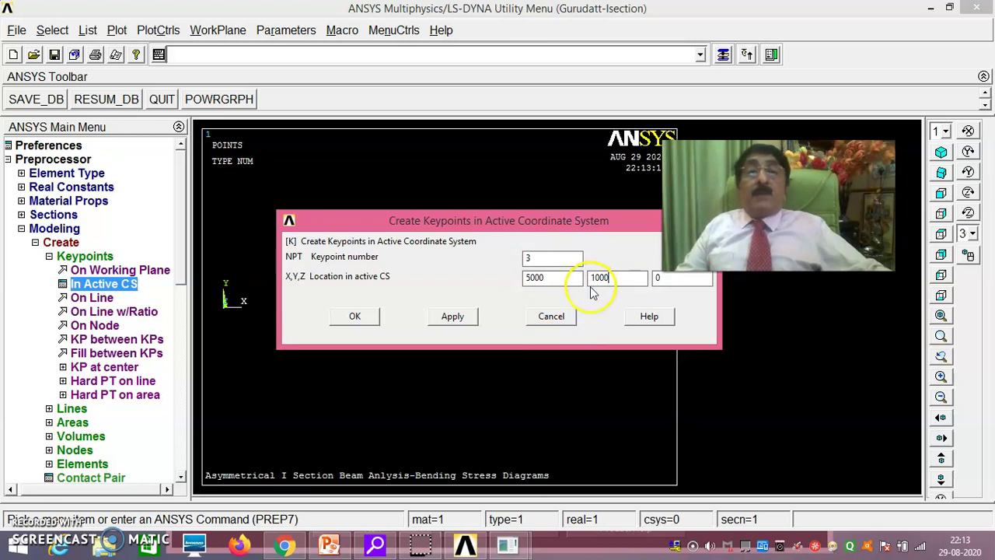
click(605, 291)
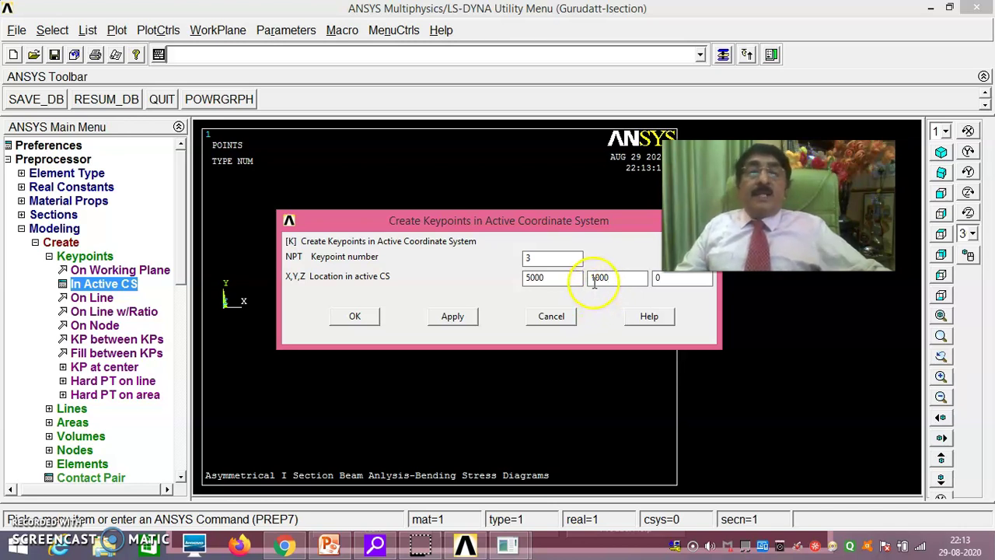
click(592, 285)
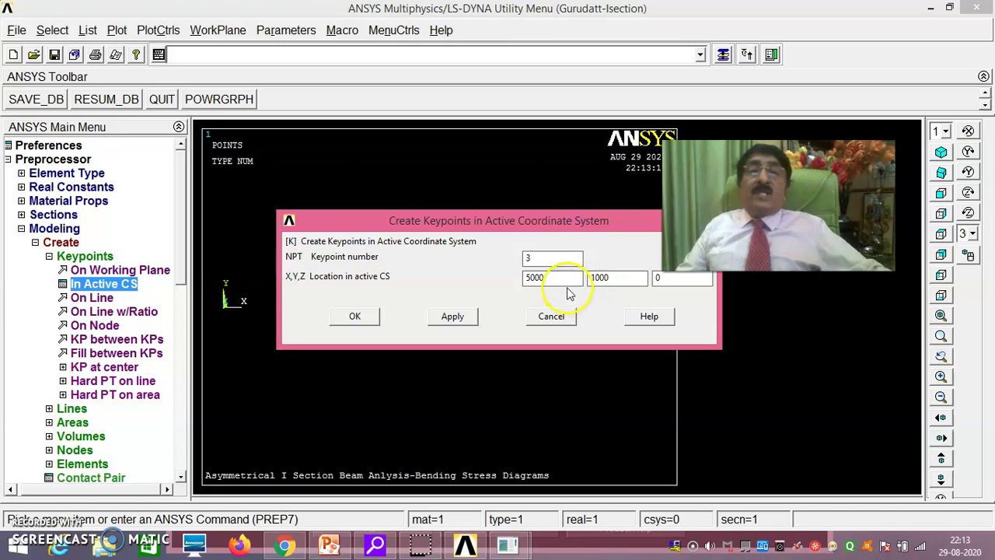
click(355, 318)
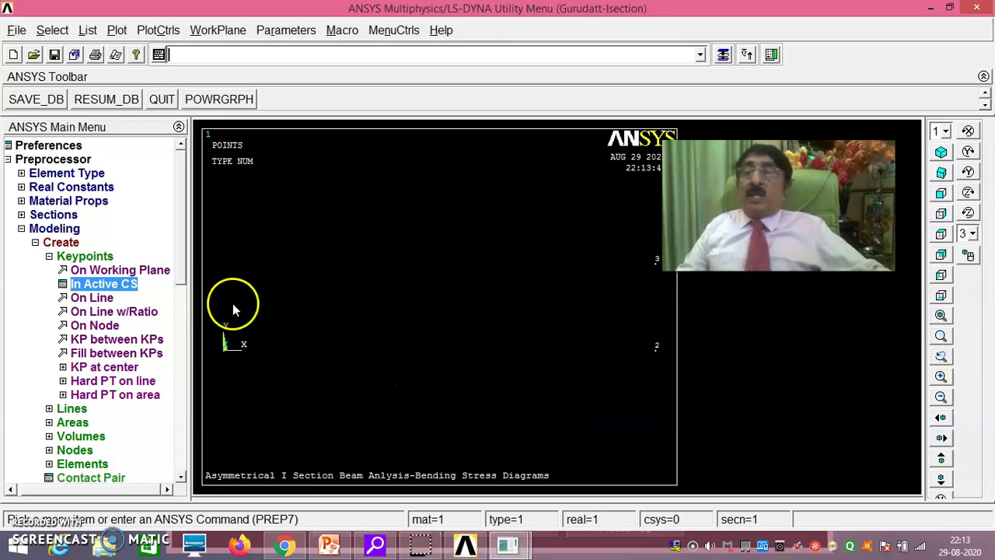
Step: Create a straight line picked from keypoint 1 to keypoint 2, the 5000-mm beam axis
click(72, 408)
click(83, 284)
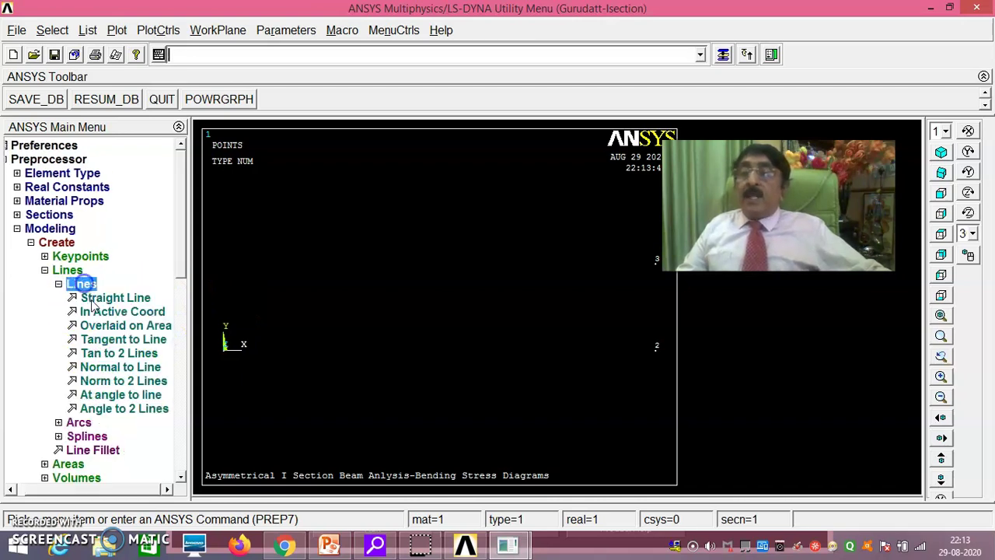
click(93, 300)
click(227, 359)
click(657, 347)
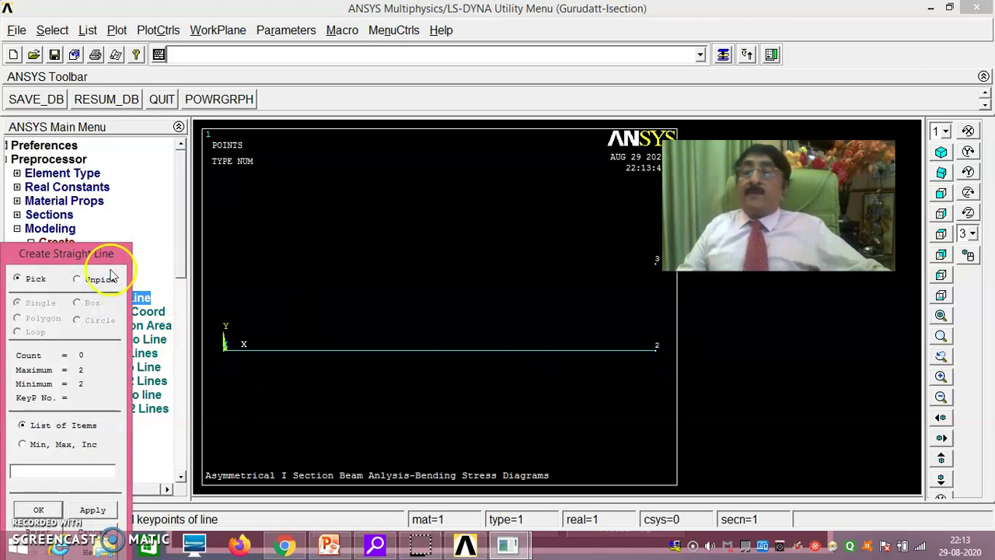
drag(111, 261, 160, 139)
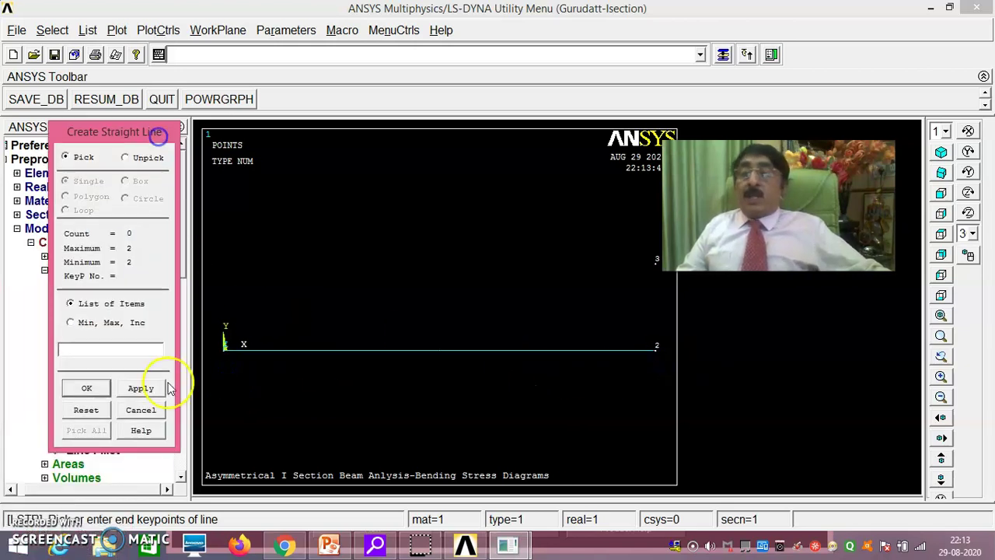
click(87, 388)
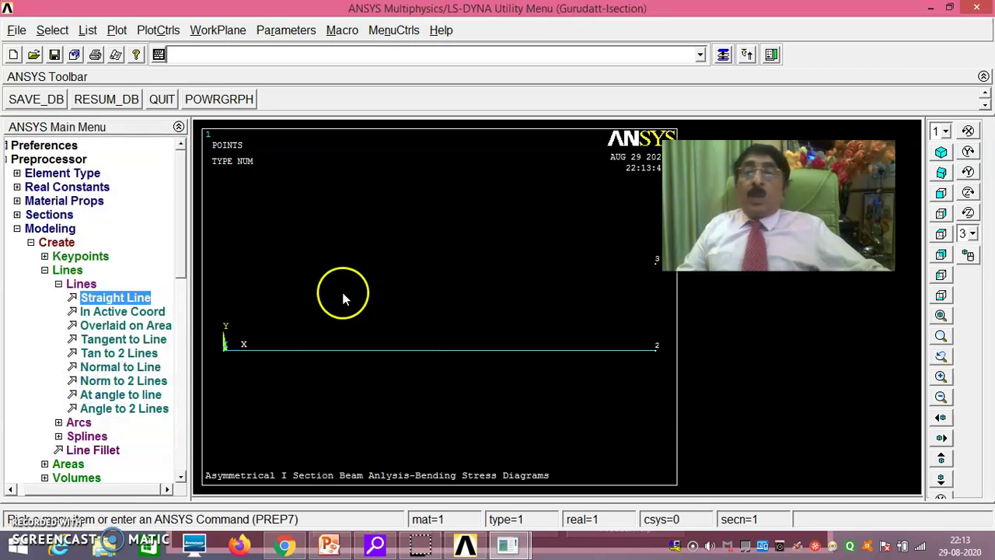
click(44, 269)
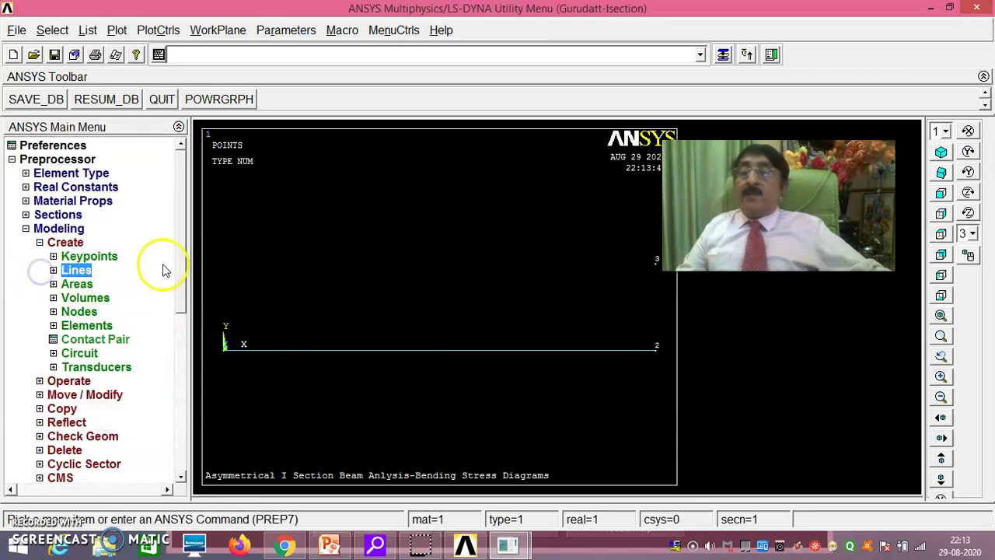
drag(181, 249, 182, 291)
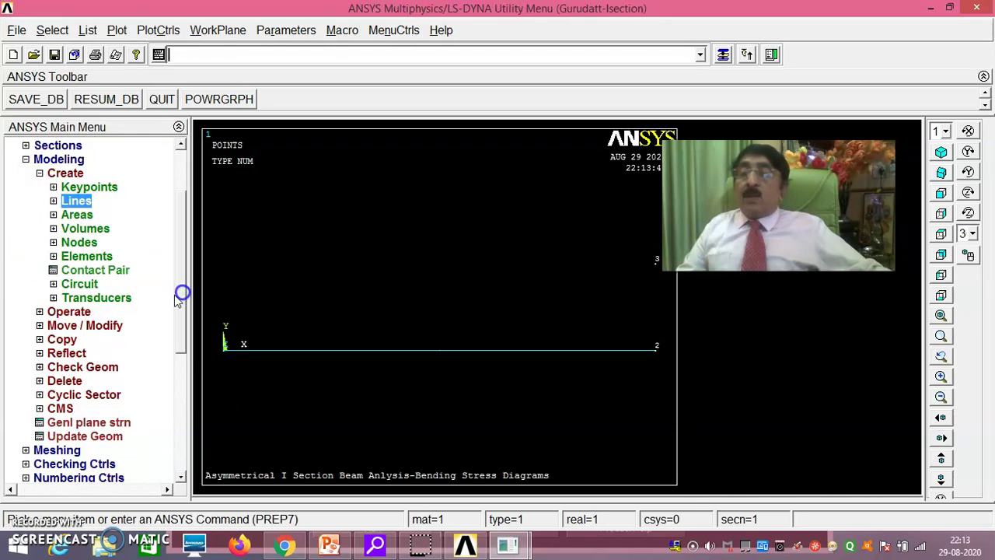
click(40, 174)
Step: Set the picked beam line's manual size to NDIV 50 element divisions
click(61, 326)
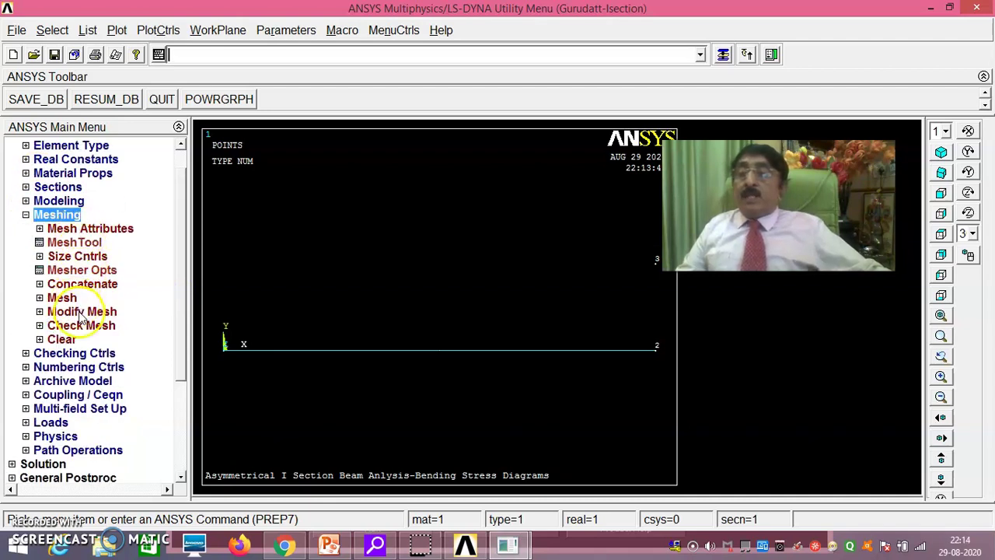
click(77, 256)
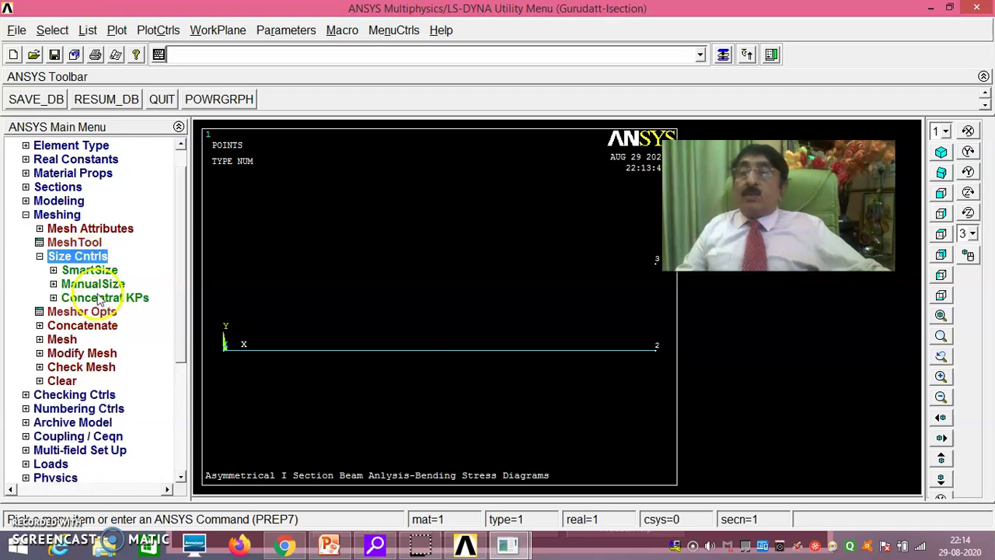
click(93, 283)
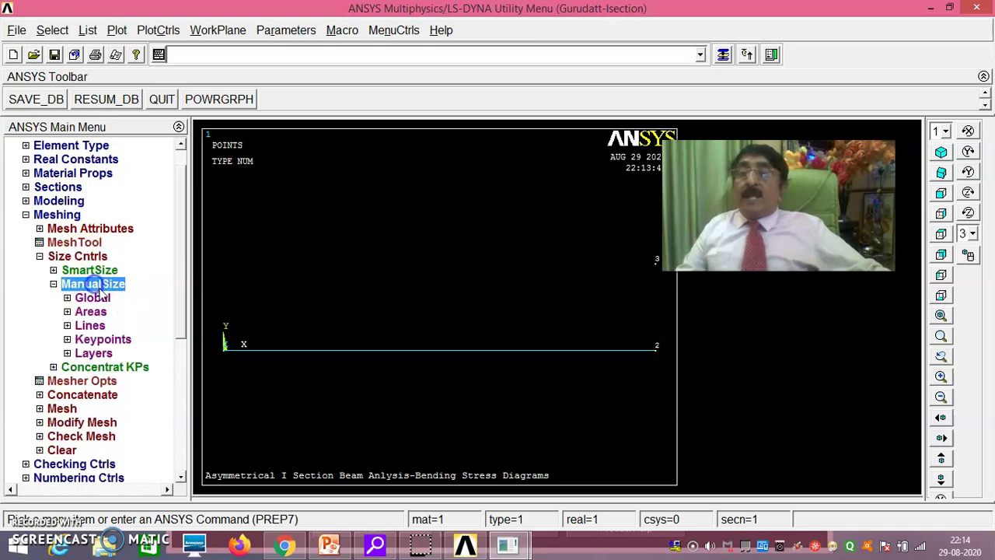
click(99, 327)
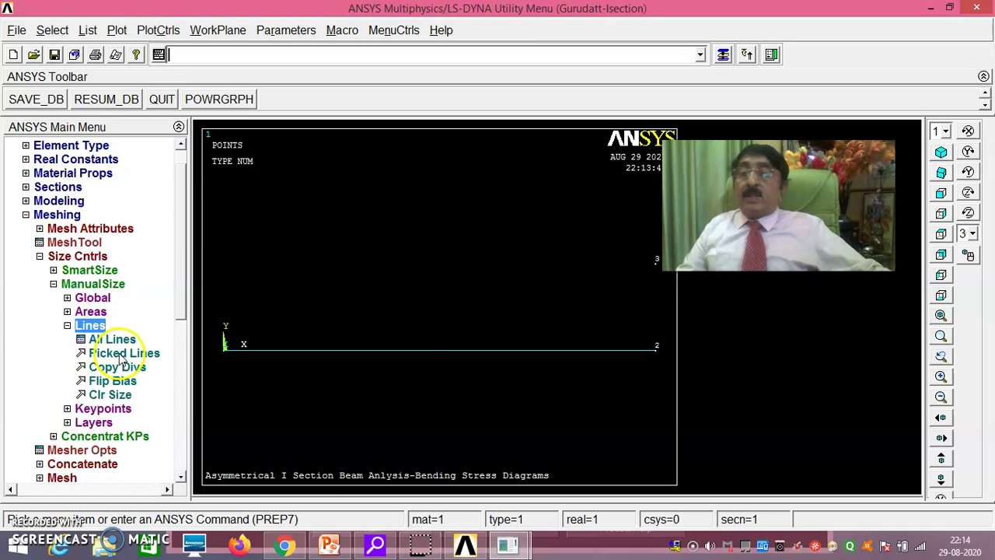
click(121, 352)
click(394, 361)
drag(99, 256, 130, 137)
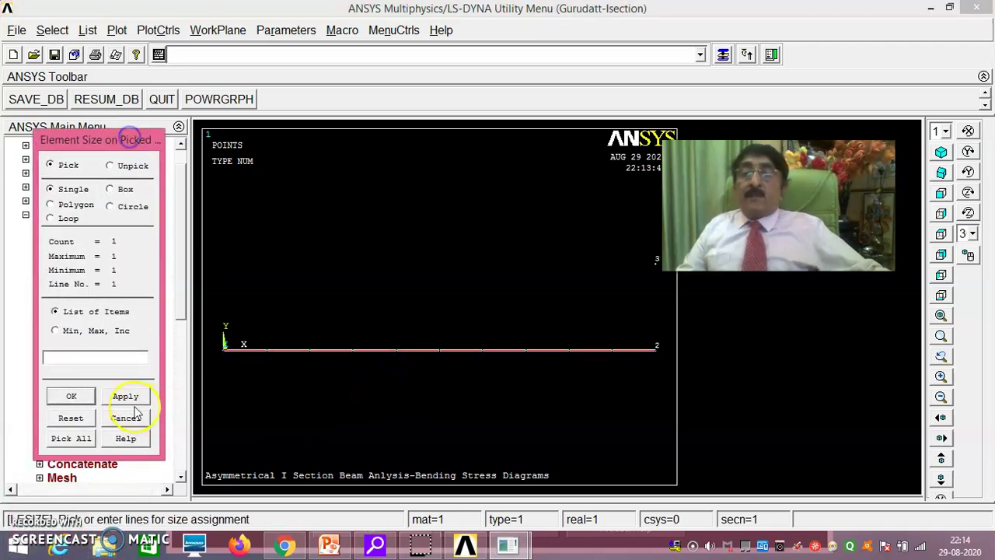
click(73, 395)
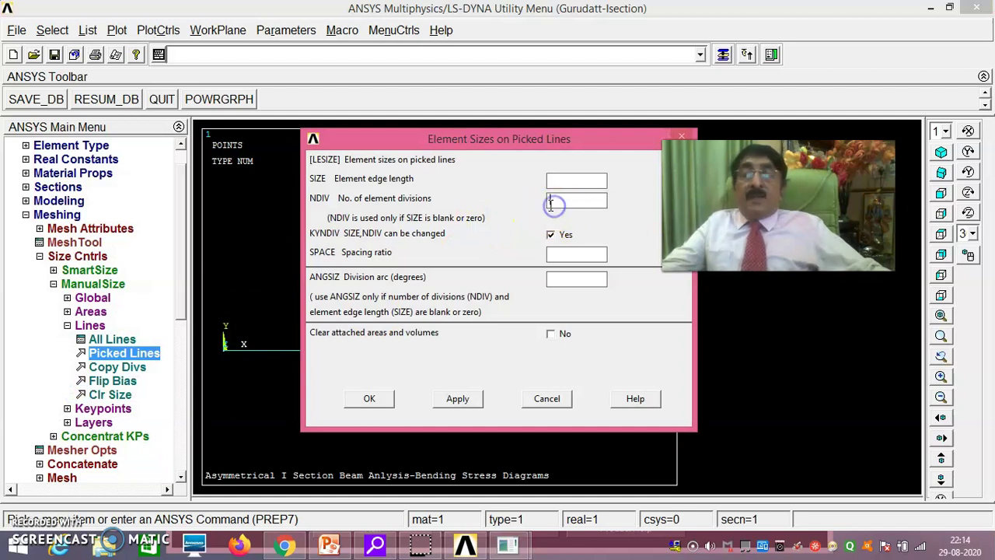
text(0)
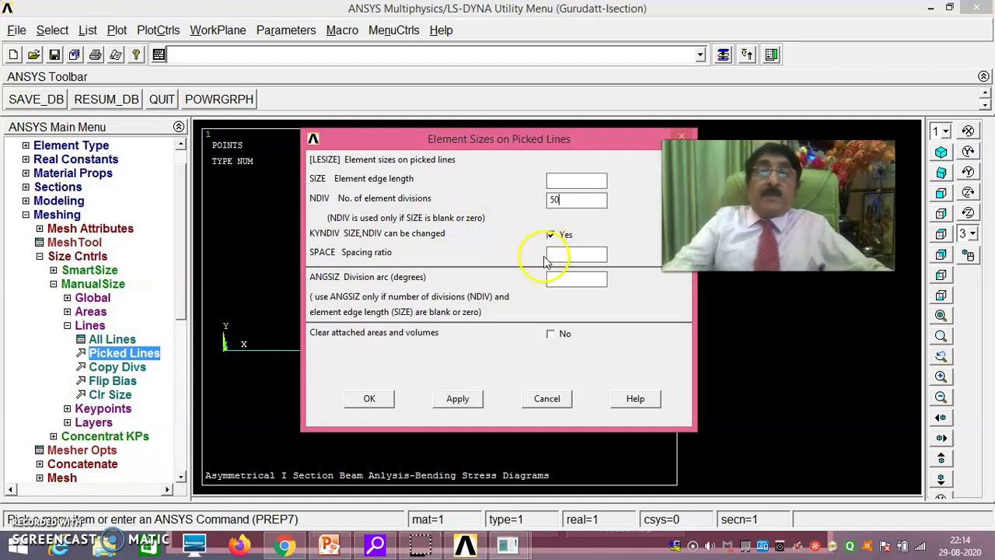
click(372, 399)
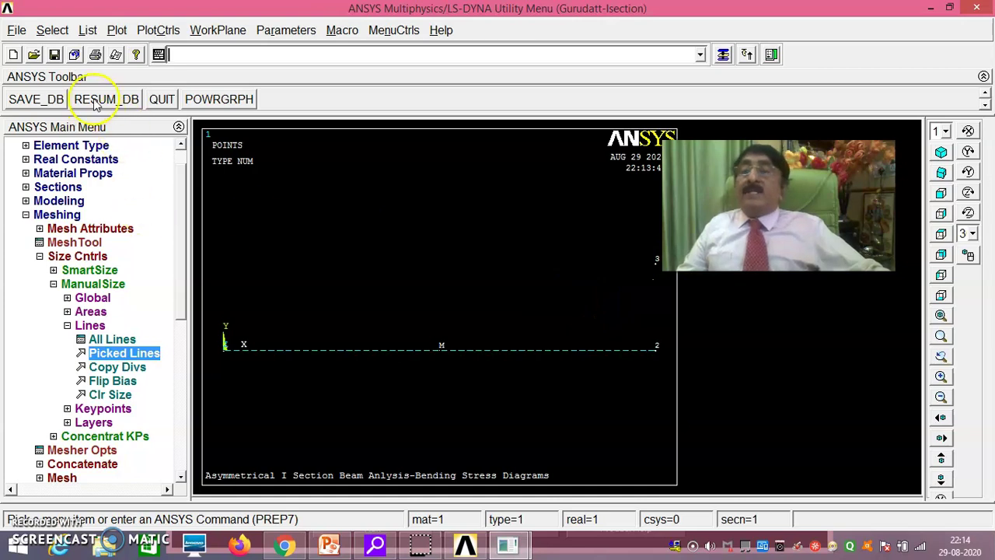
Step: Save the database with SAVE_DB and mesh all lines into BEAM188 elements
click(39, 100)
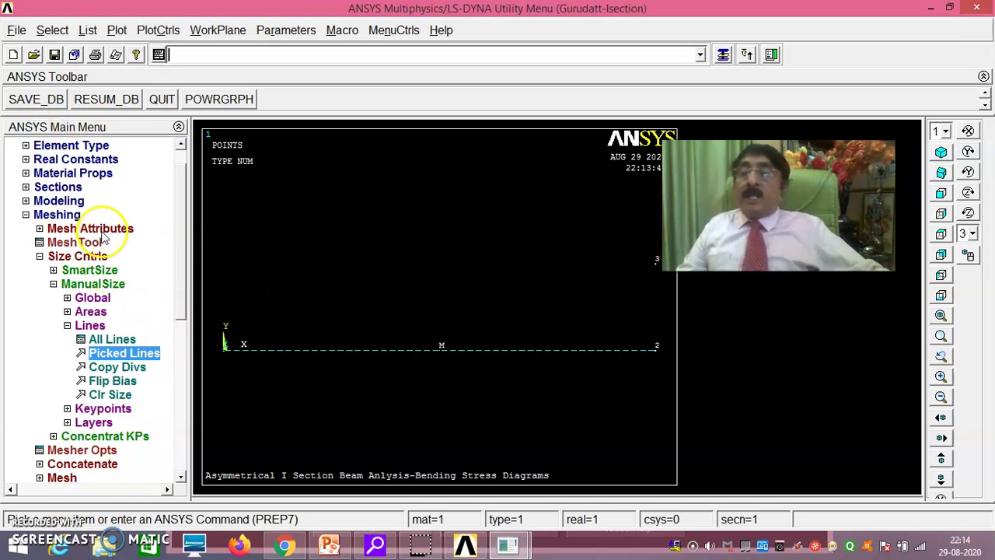
click(74, 478)
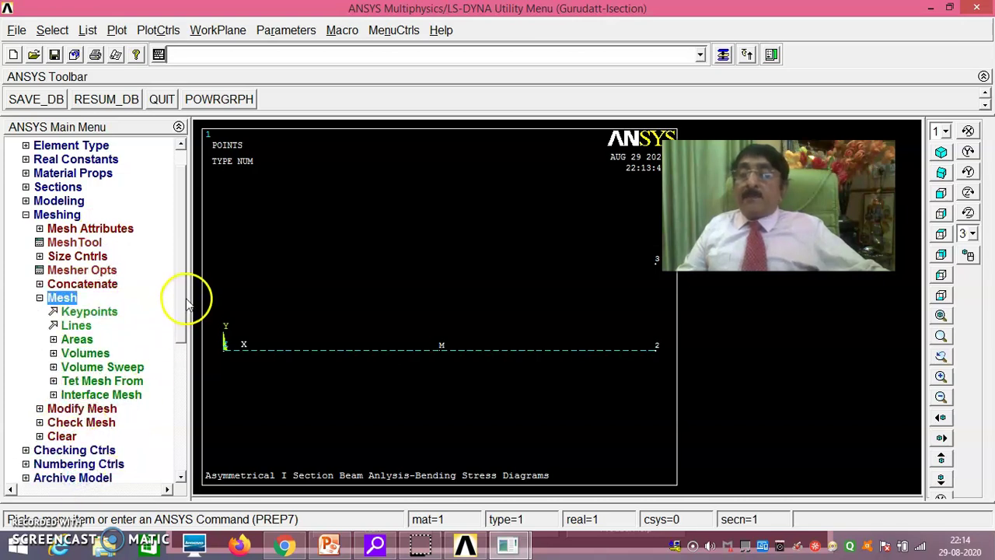
click(76, 327)
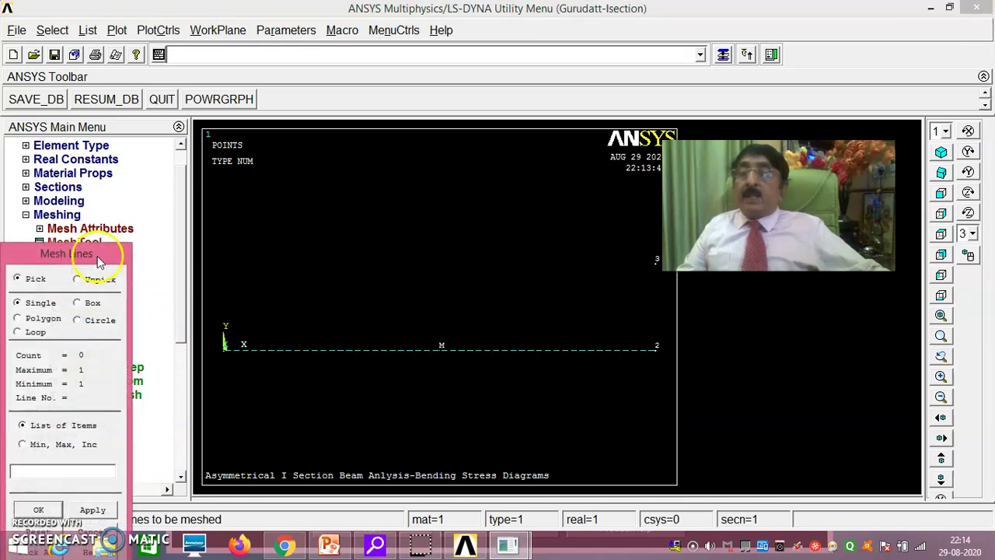
drag(98, 261, 99, 163)
click(78, 450)
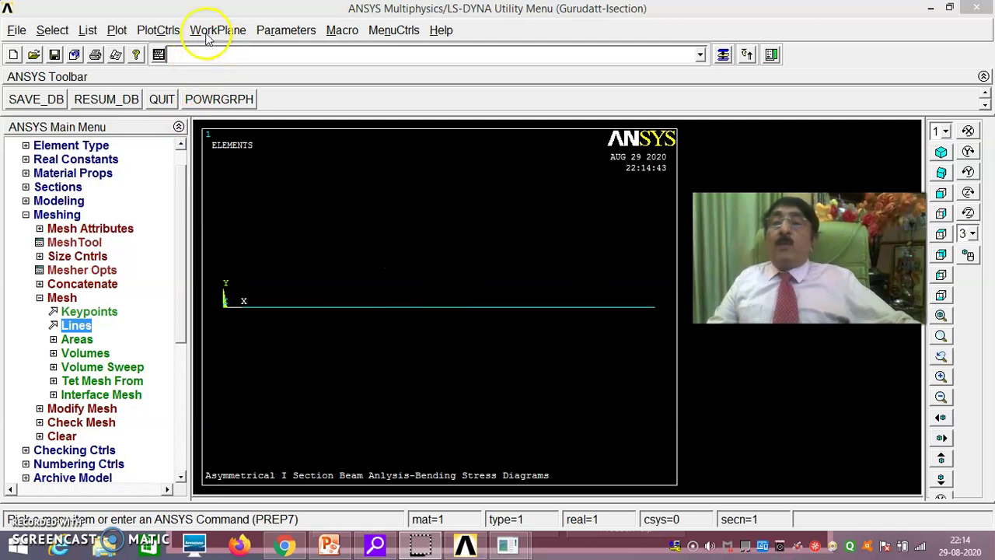
Step: Turn on ESHAPE element shape display and show the beam in isometric view
click(161, 29)
mouse_move(187, 124)
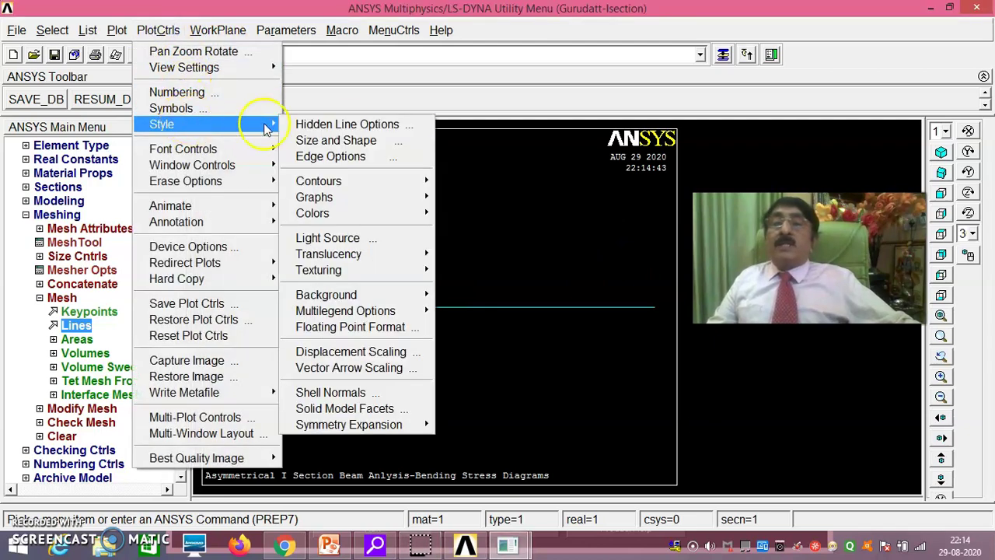
click(342, 138)
click(558, 140)
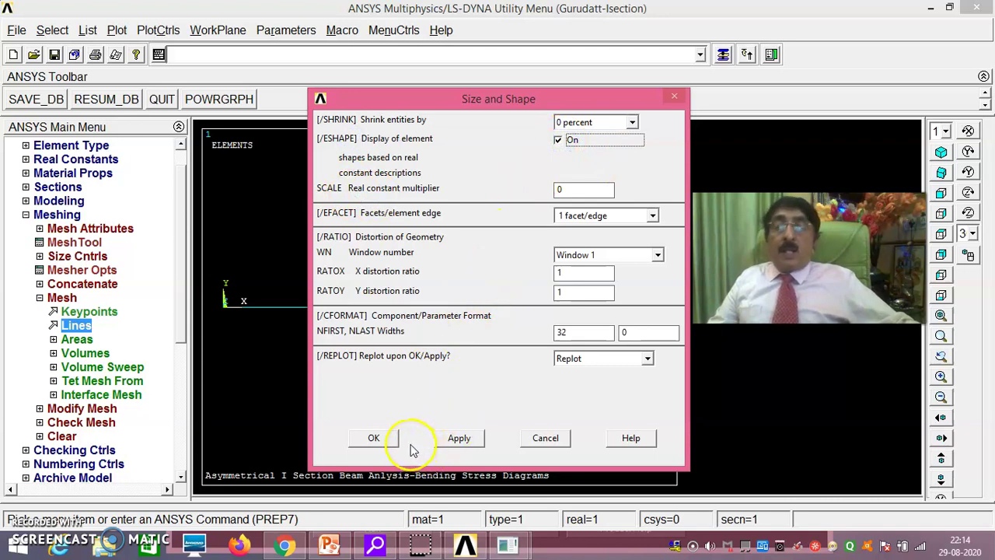
click(376, 438)
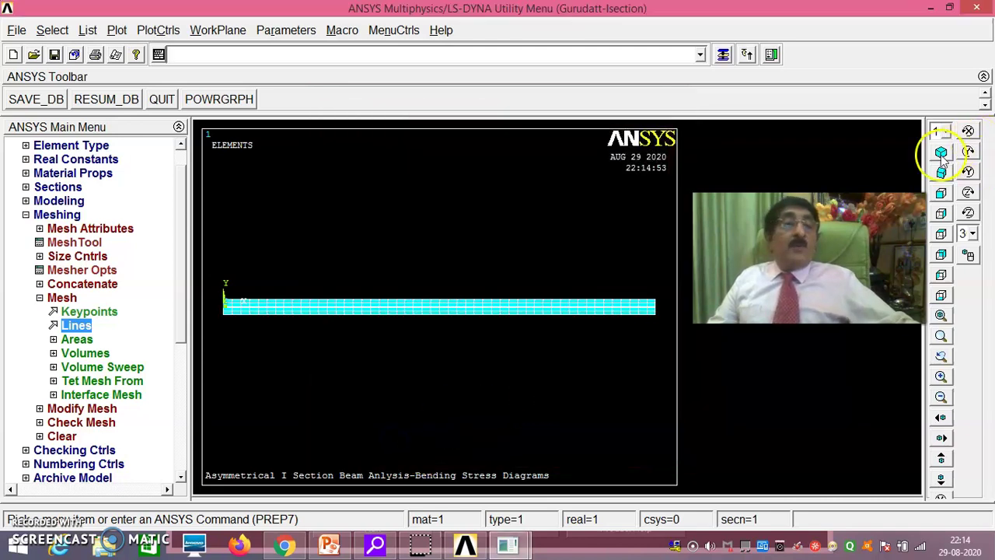
click(941, 152)
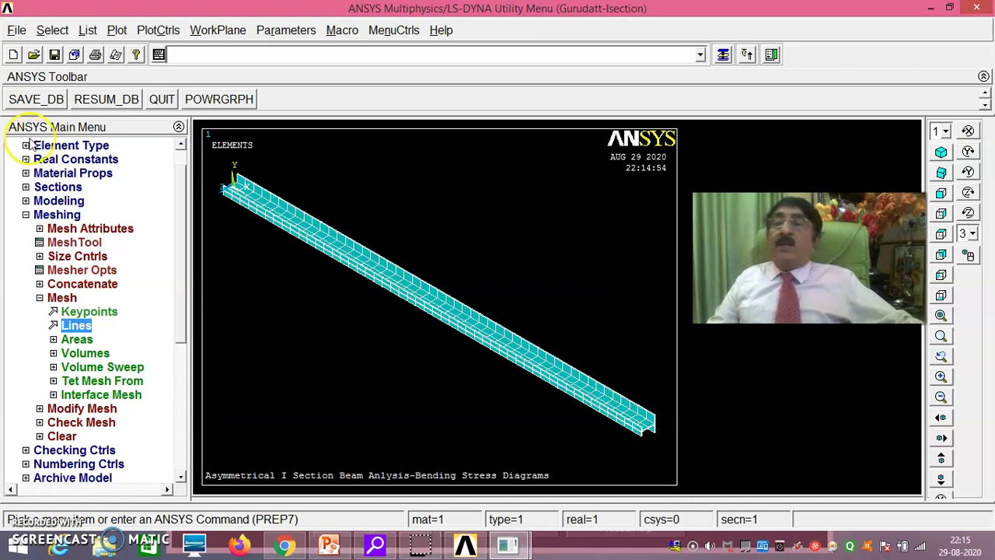
Step: Resume the saved database and give the beam line MAT 1, BEAM188, section 1, orientation keypoint 3
click(94, 100)
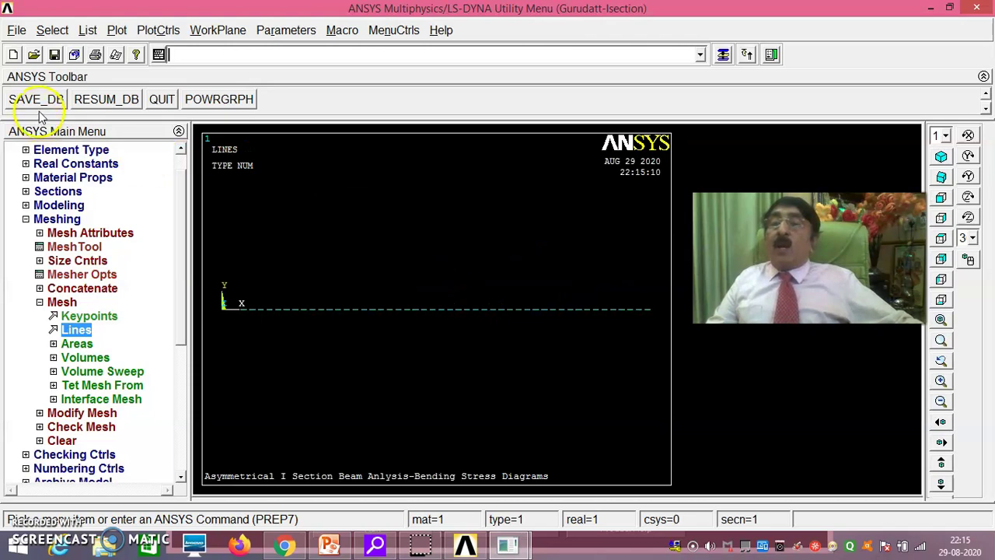
click(87, 233)
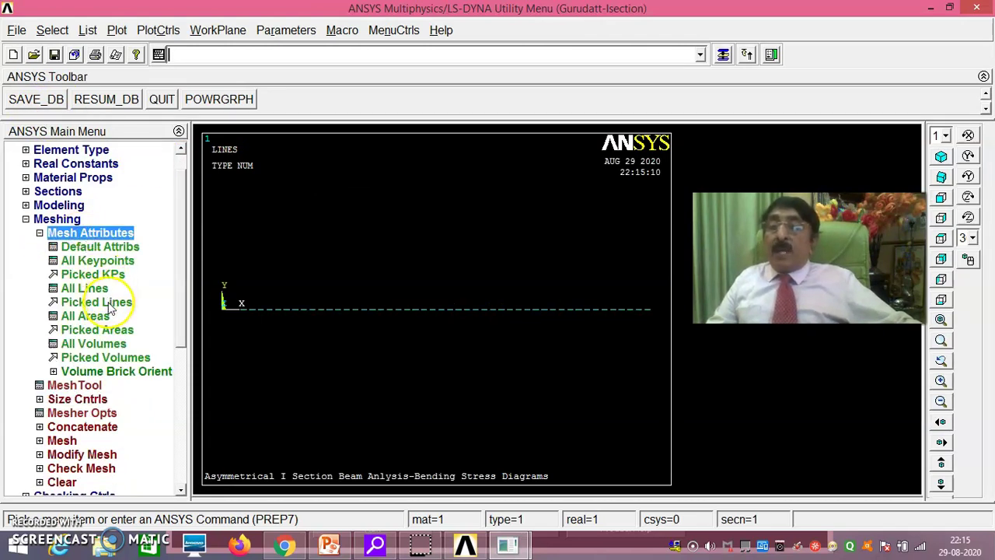
click(99, 302)
click(416, 318)
drag(64, 251, 105, 131)
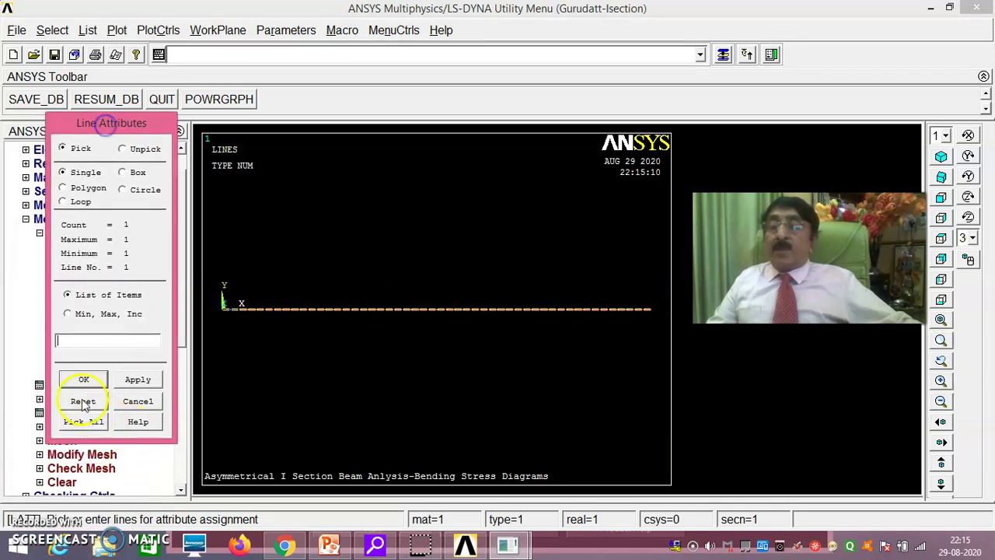
click(81, 389)
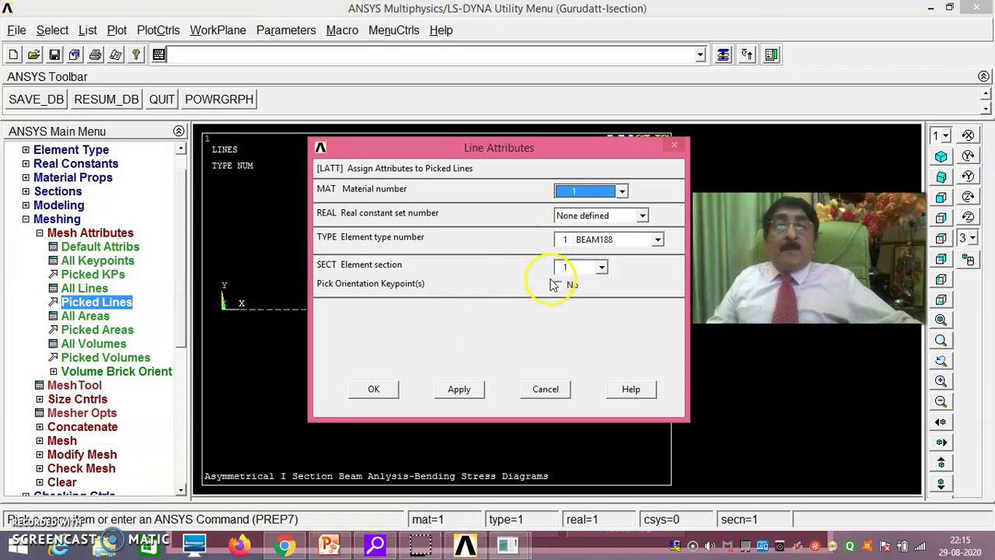
click(559, 285)
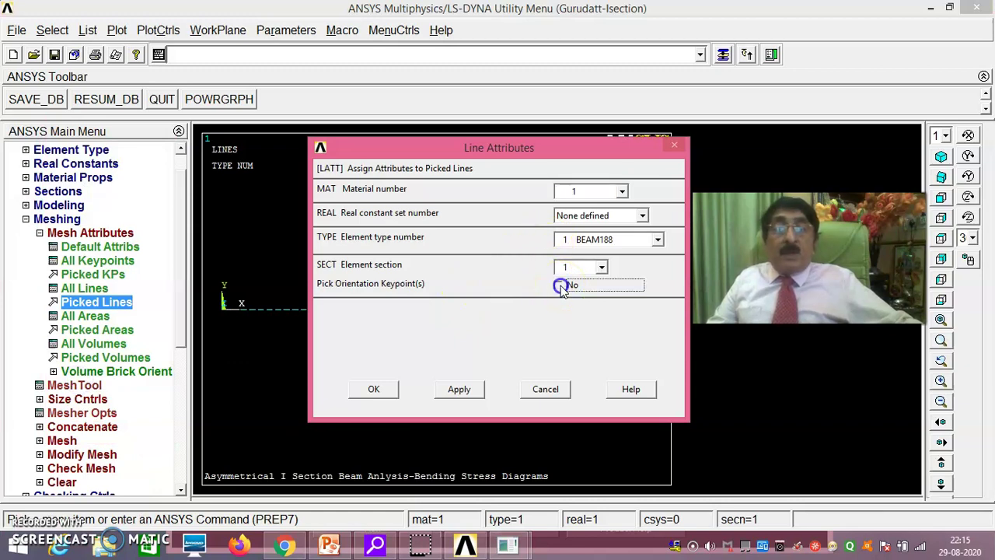
click(374, 389)
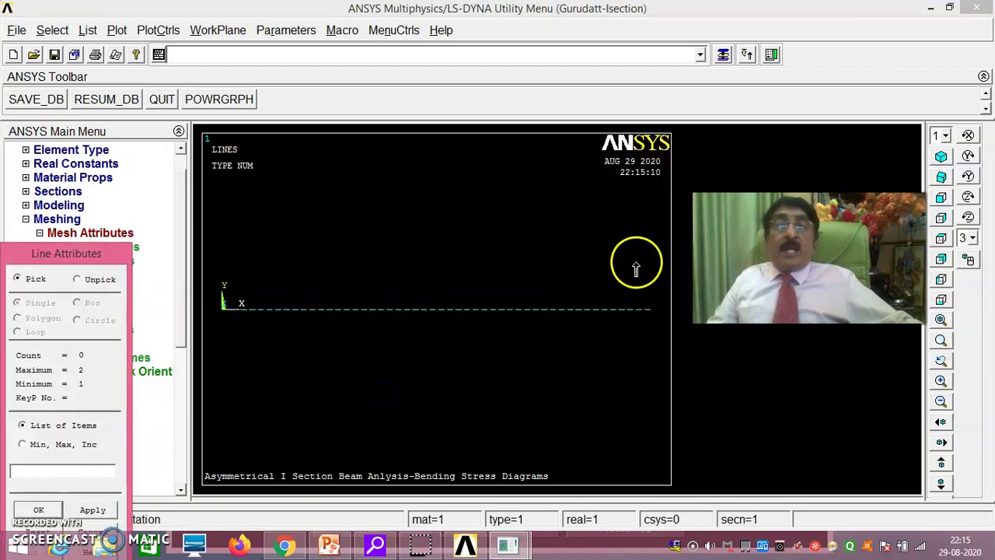
click(647, 247)
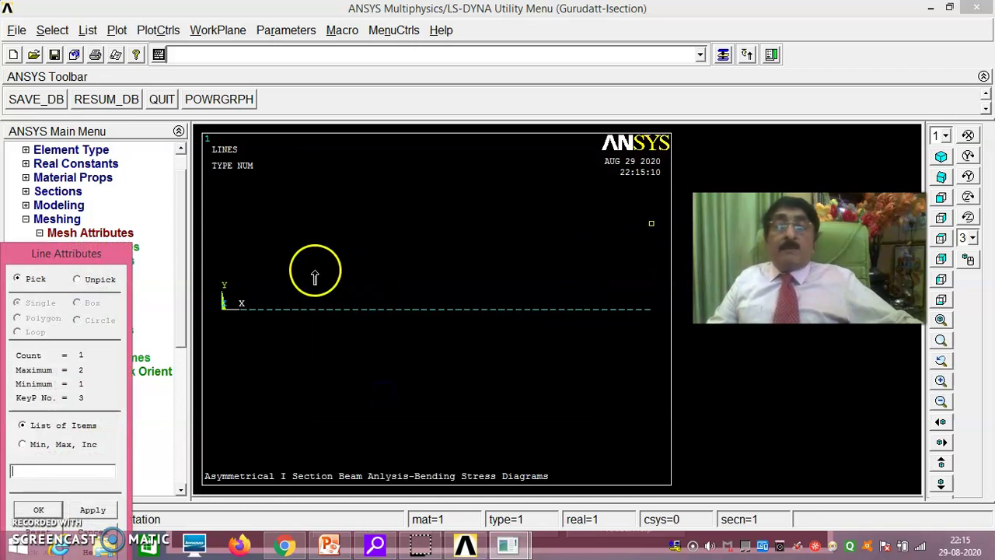
drag(81, 255, 154, 158)
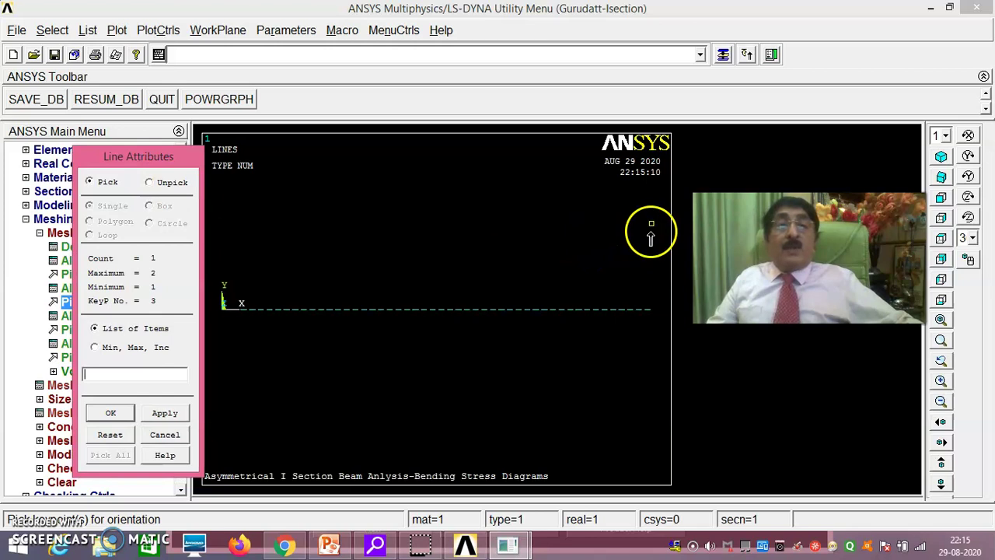
click(113, 414)
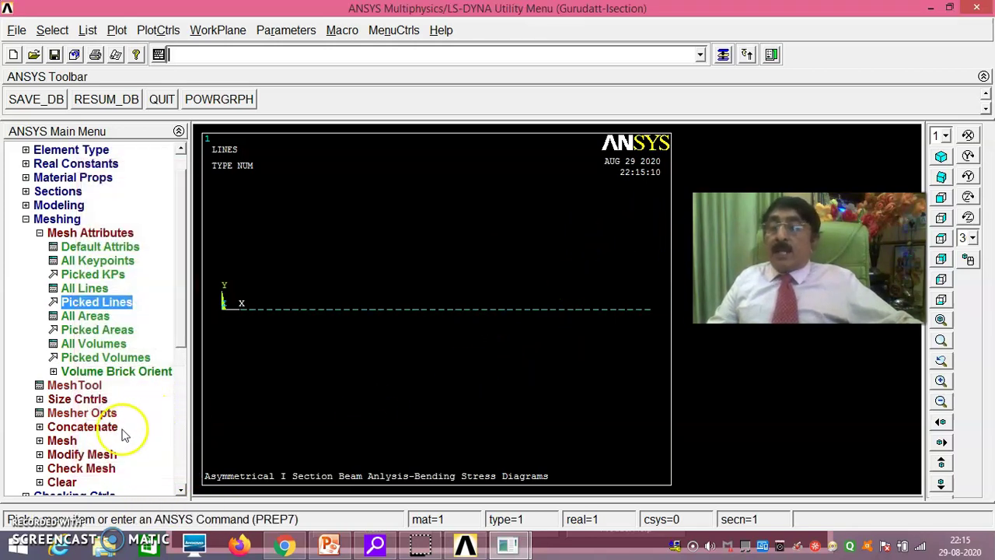
Step: Mesh the beam line using its assigned attributes
click(70, 442)
click(104, 329)
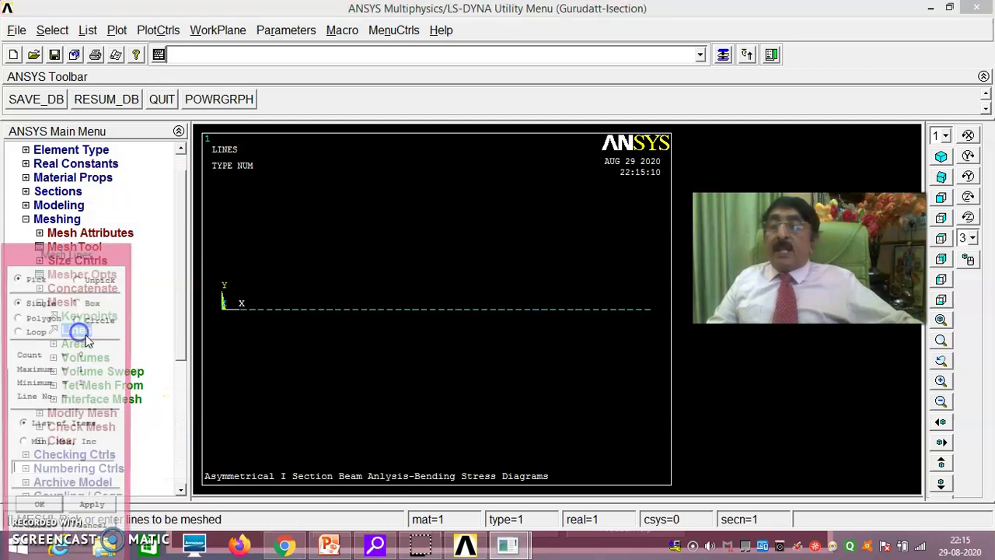
drag(76, 262, 109, 178)
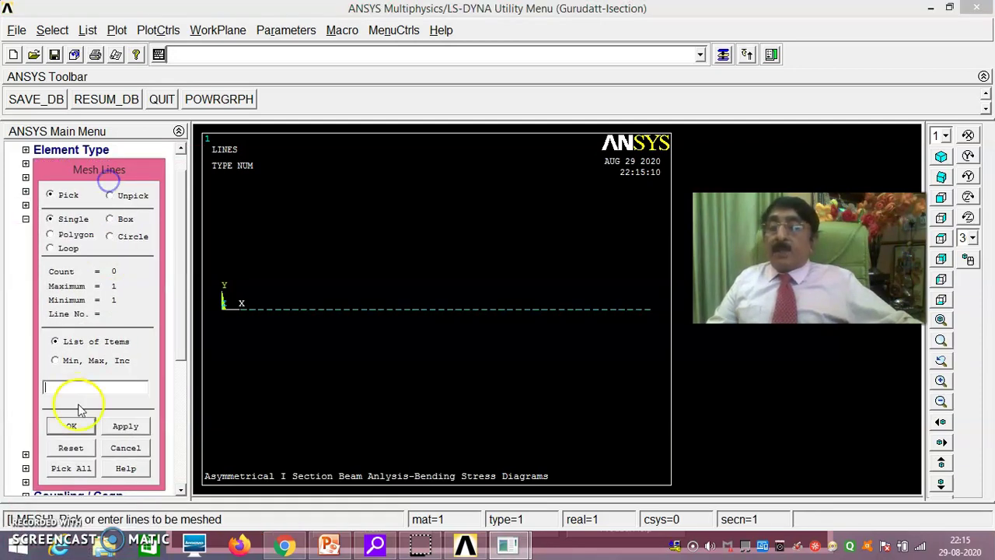
click(72, 468)
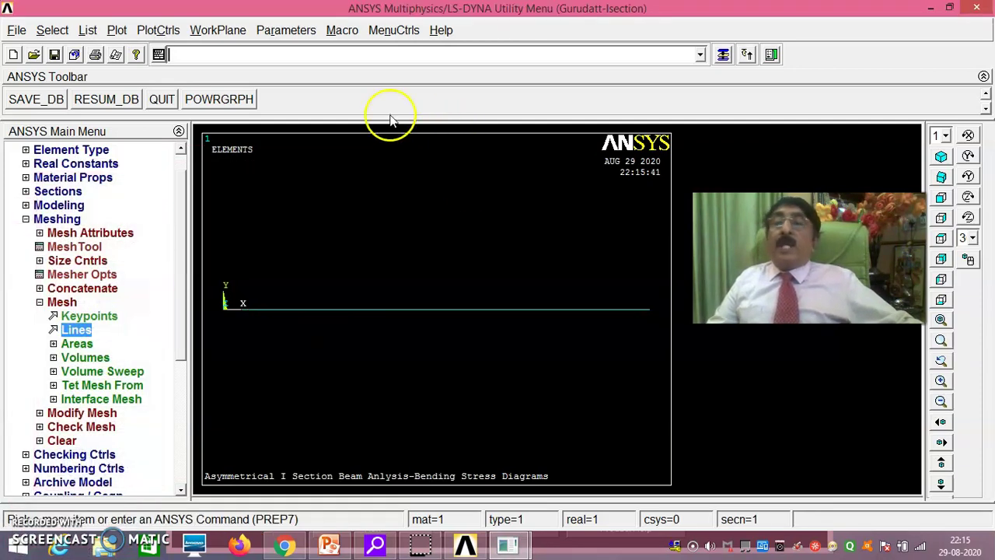
Step: Display real element shapes and check the meshed I-beam in isometric, then front view
click(159, 31)
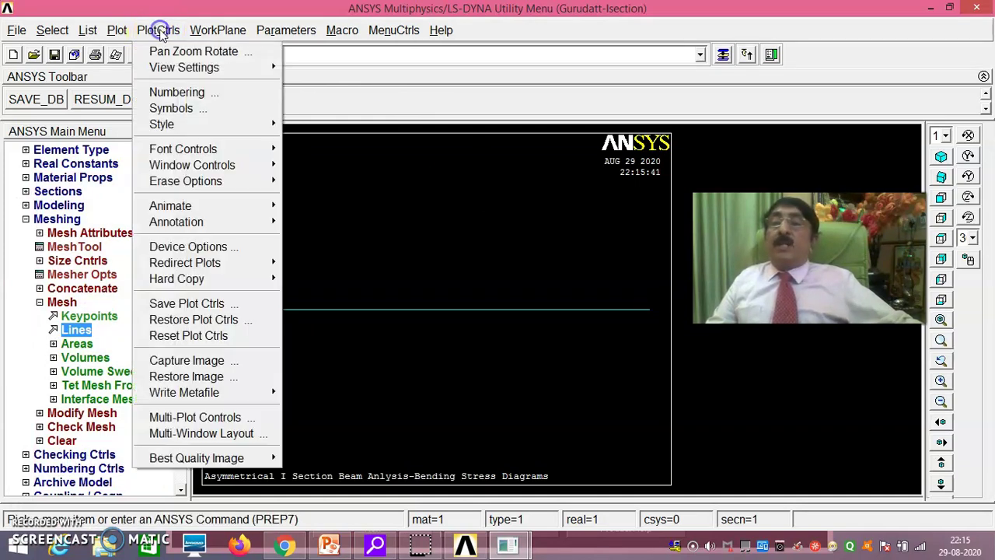
click(370, 169)
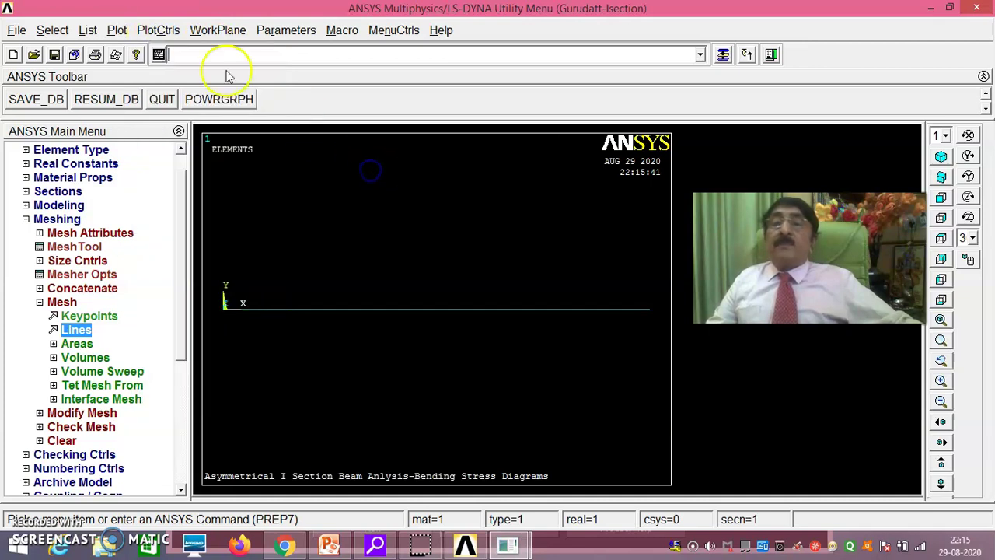
click(163, 32)
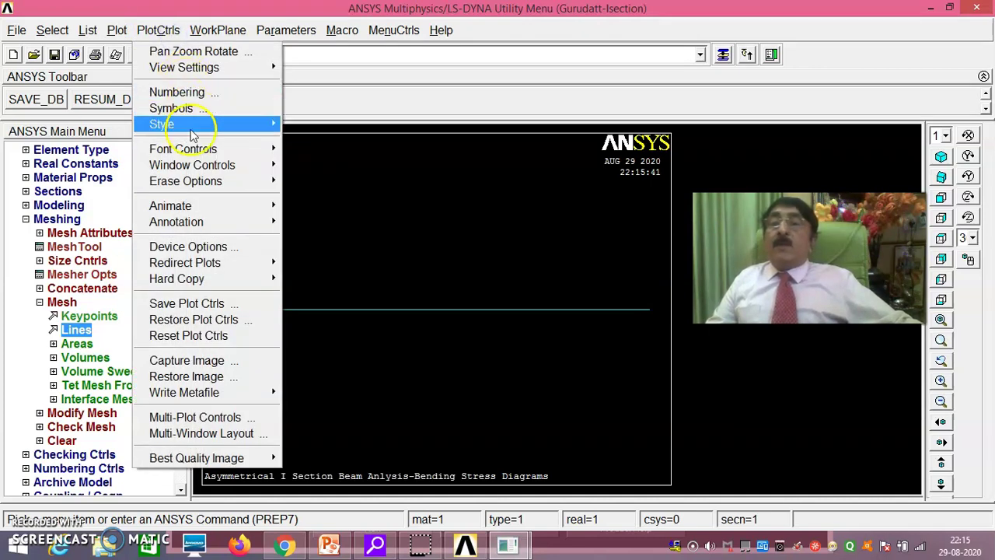
mouse_move(218, 125)
click(310, 141)
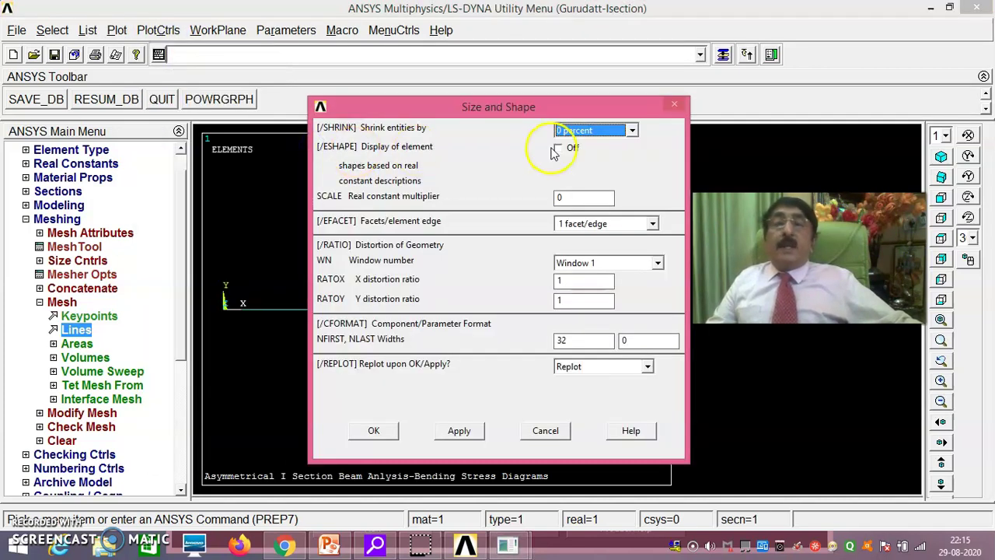
click(558, 148)
click(372, 432)
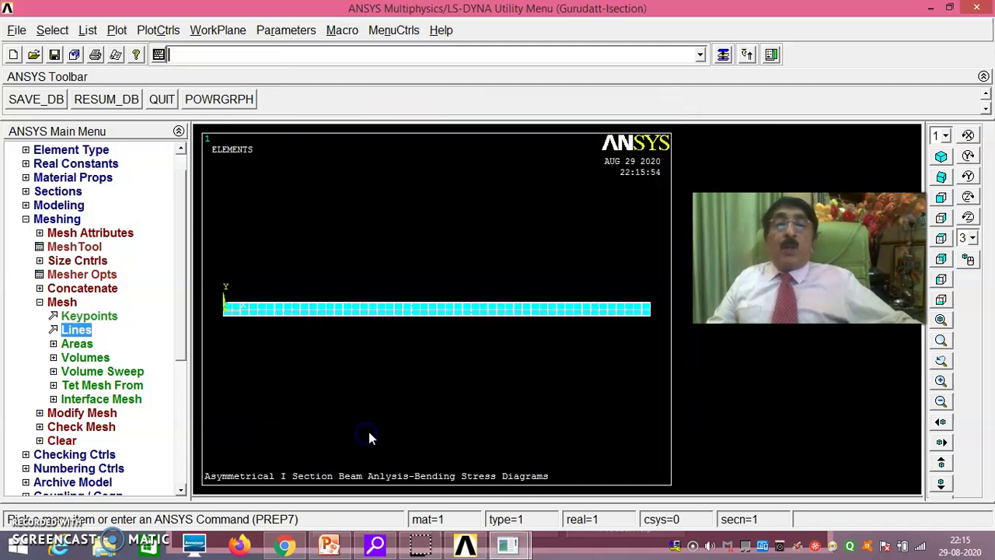
click(941, 156)
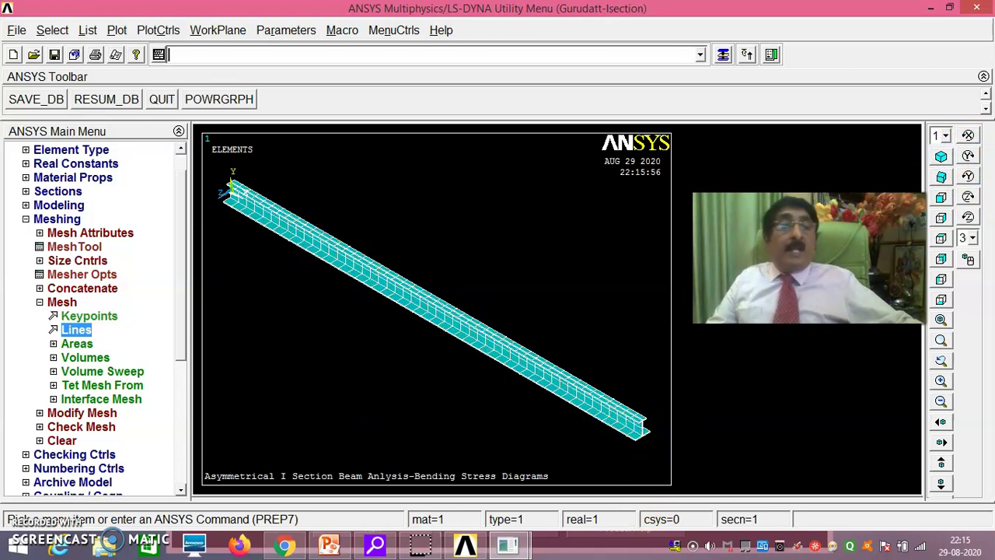
click(942, 200)
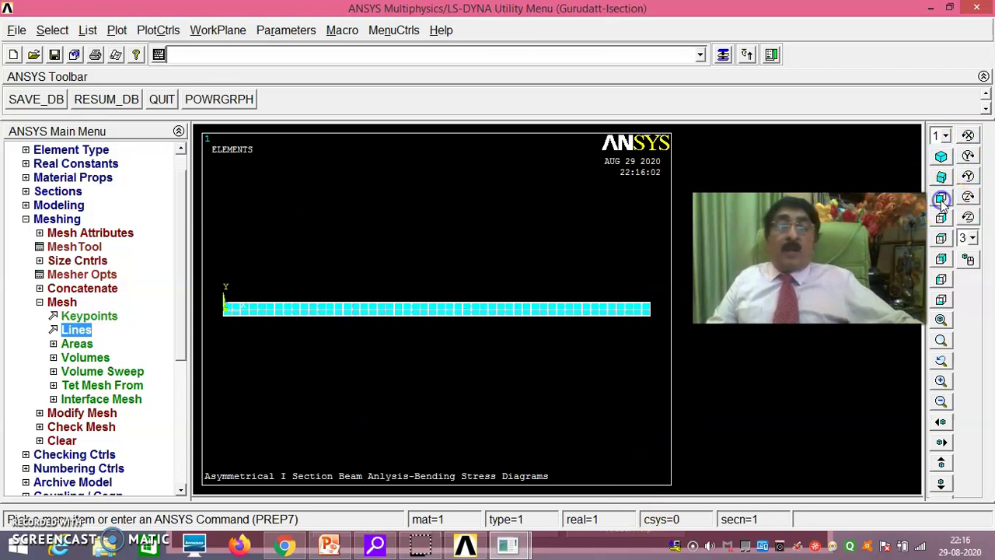
Step: Start a displacement constraint on keypoints and select both beam-end keypoints
click(28, 219)
click(51, 303)
click(78, 330)
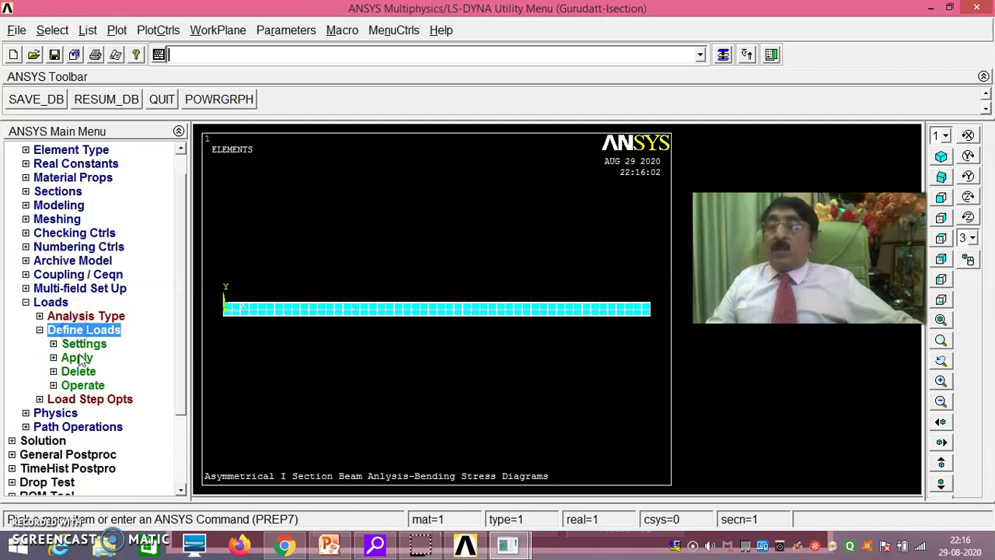
click(78, 358)
click(95, 371)
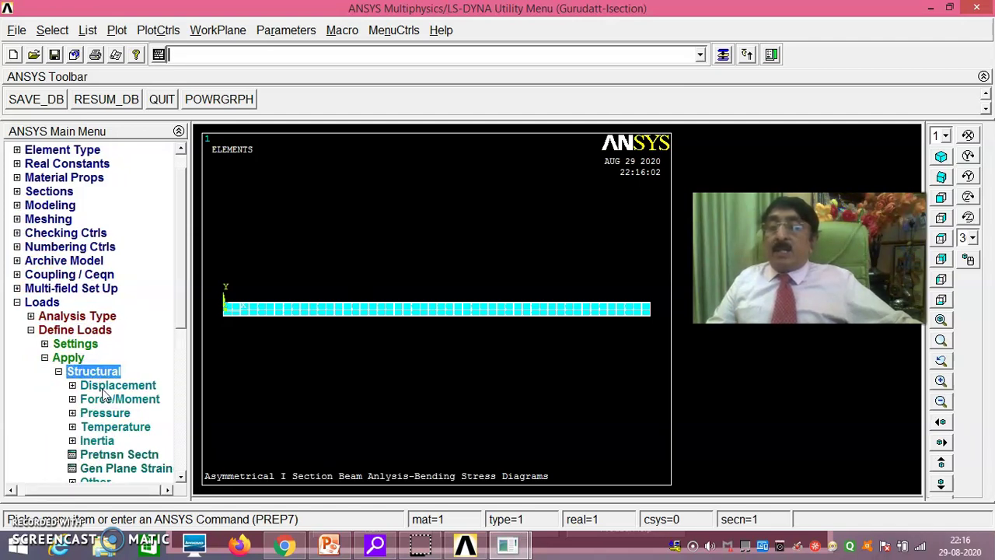
click(105, 385)
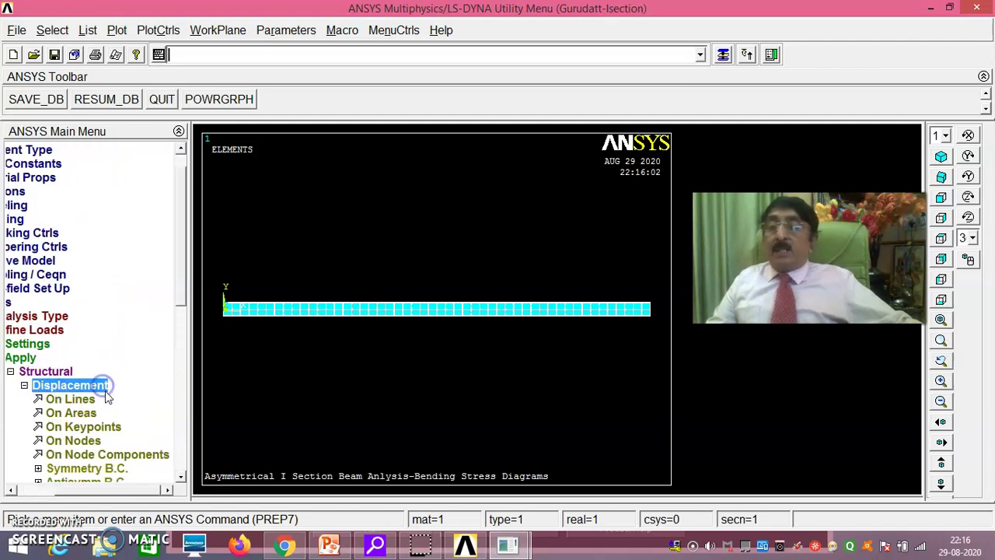
click(83, 427)
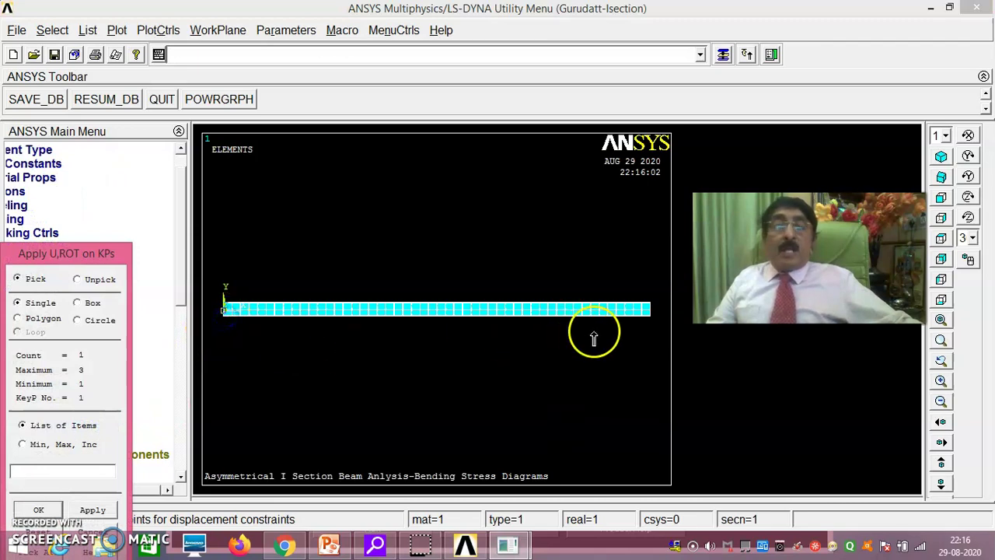
click(651, 311)
drag(101, 255, 130, 148)
click(78, 403)
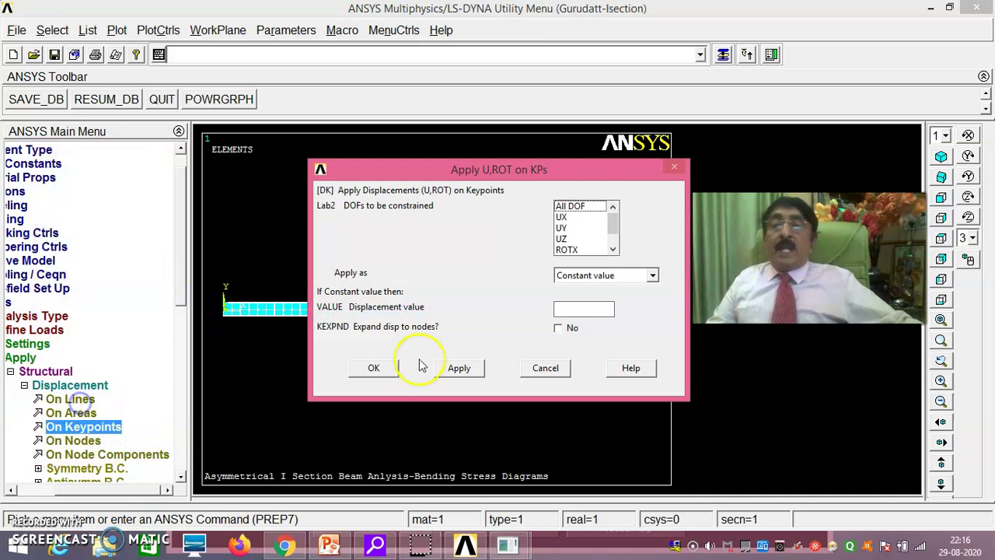
Step: Constrain UX, UY, UZ, ROTX and ROTY at both end keypoints, leaving ROTZ free
click(561, 217)
click(563, 228)
click(563, 237)
click(612, 249)
click(580, 239)
click(613, 249)
click(580, 238)
click(572, 308)
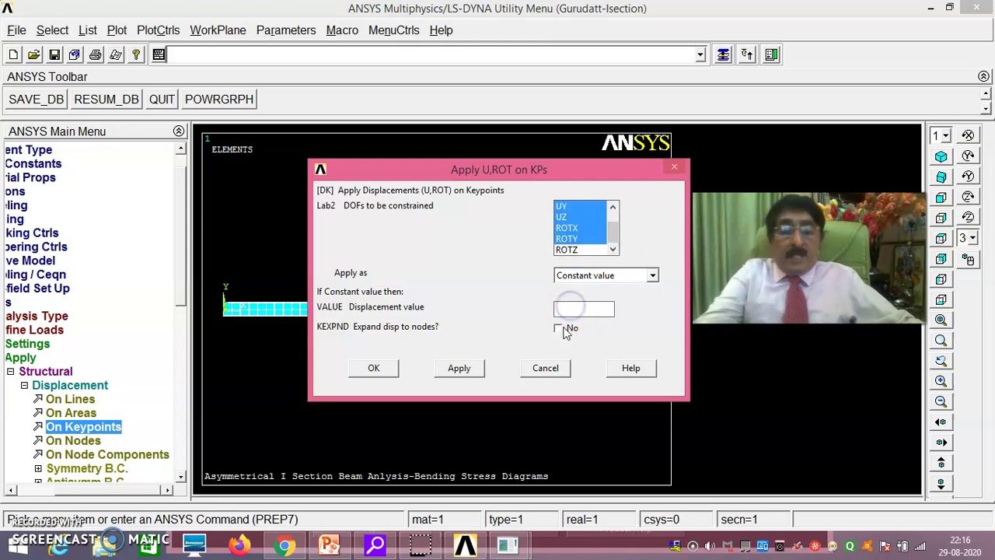
click(377, 368)
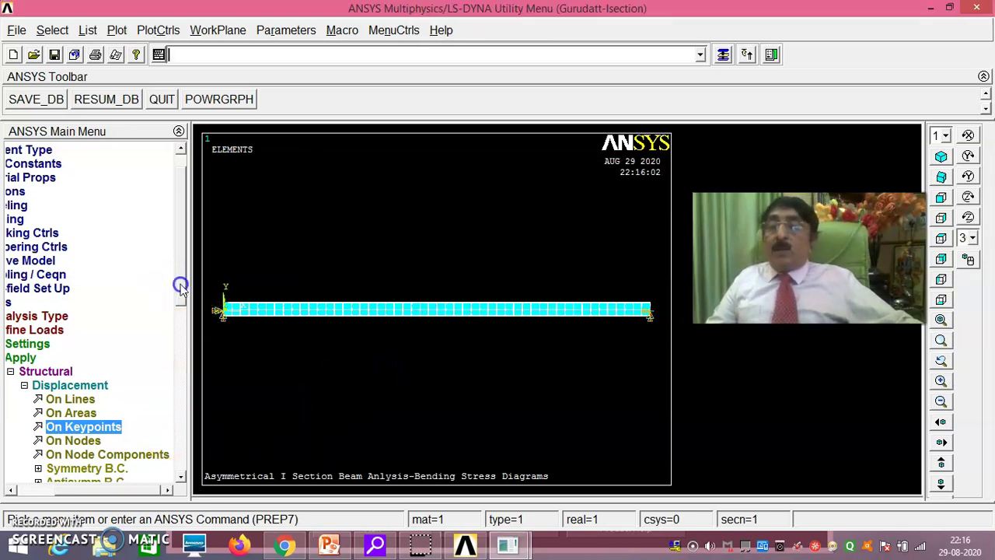
drag(180, 285, 182, 321)
Step: Start a beam pressure load and box-select all 50 beam elements
click(76, 426)
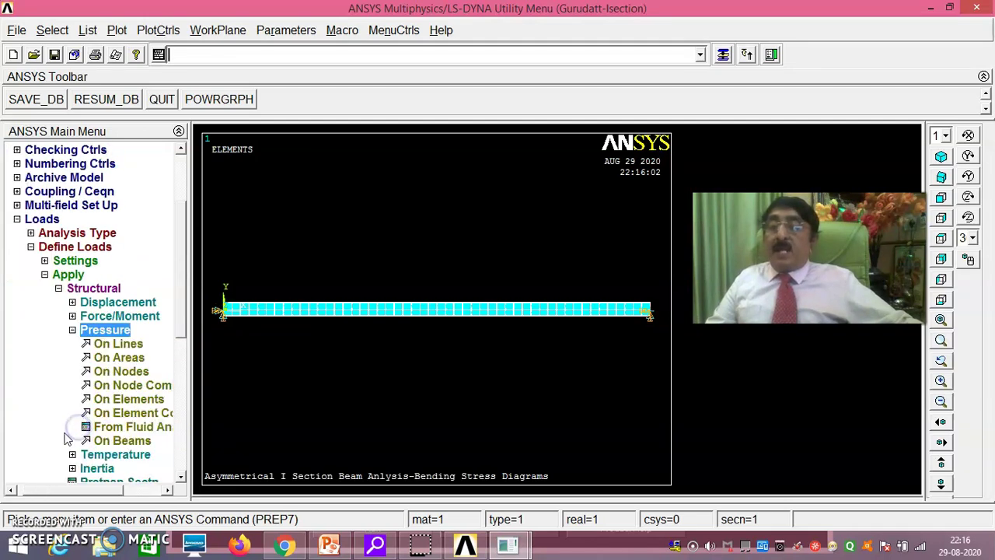
click(122, 440)
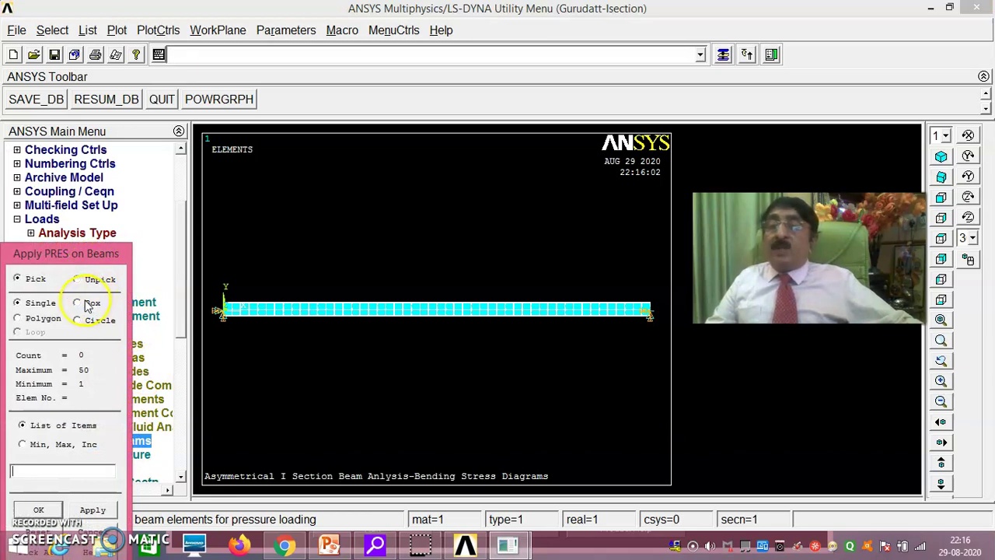
click(83, 303)
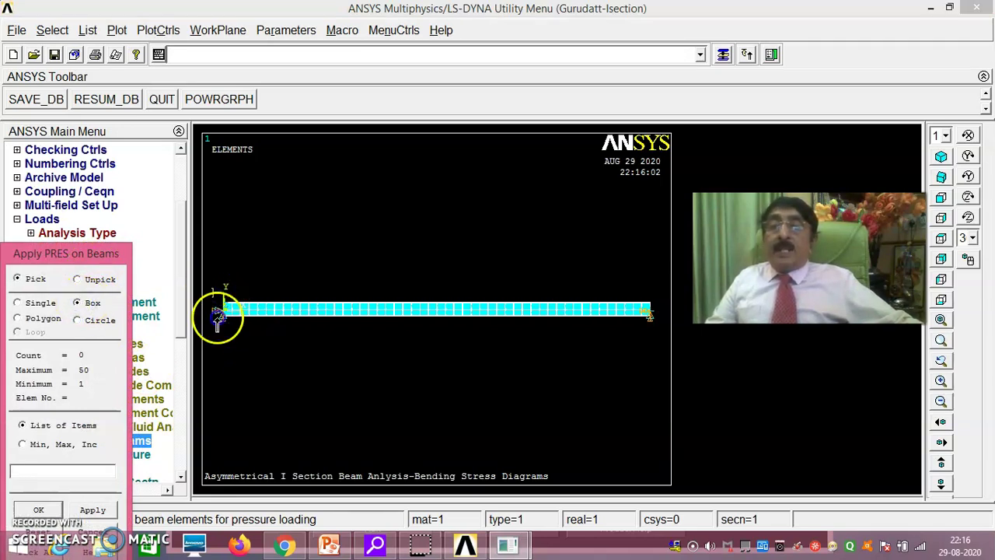
drag(217, 317, 657, 334)
drag(124, 255, 170, 176)
click(84, 431)
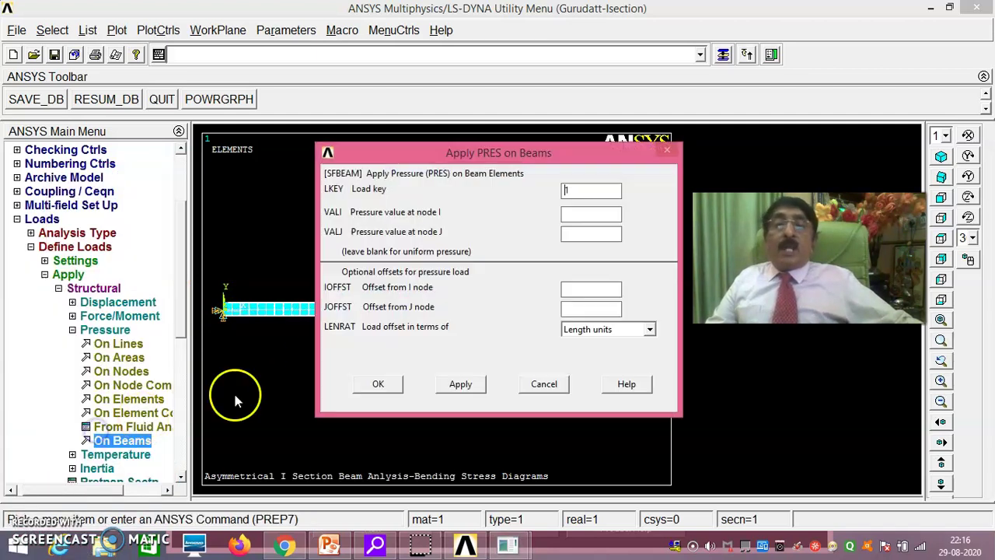
Step: Apply pressure 12 at nodes I and J, dismiss the warning, and review isometric and front views
click(582, 216)
text(12)
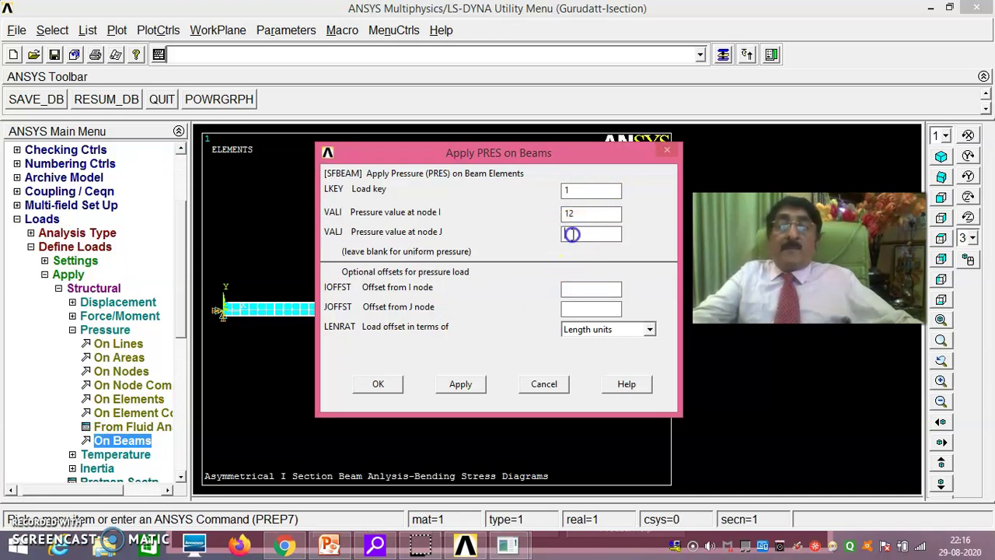
text(12)
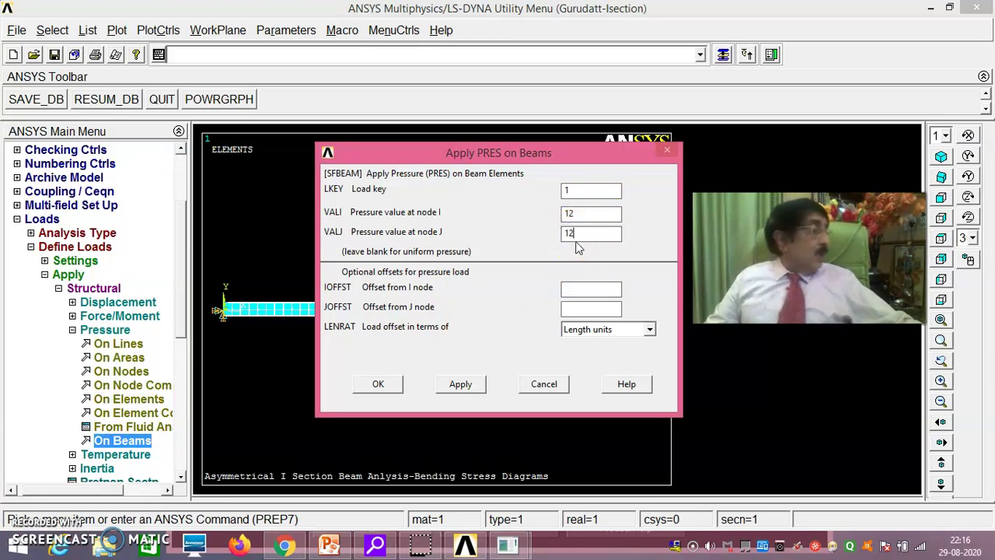
click(378, 384)
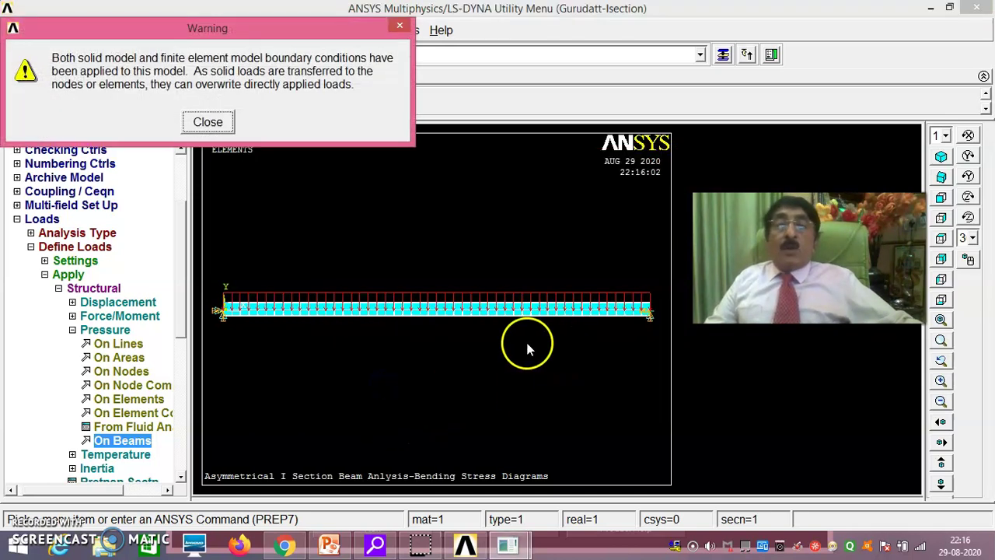
click(208, 122)
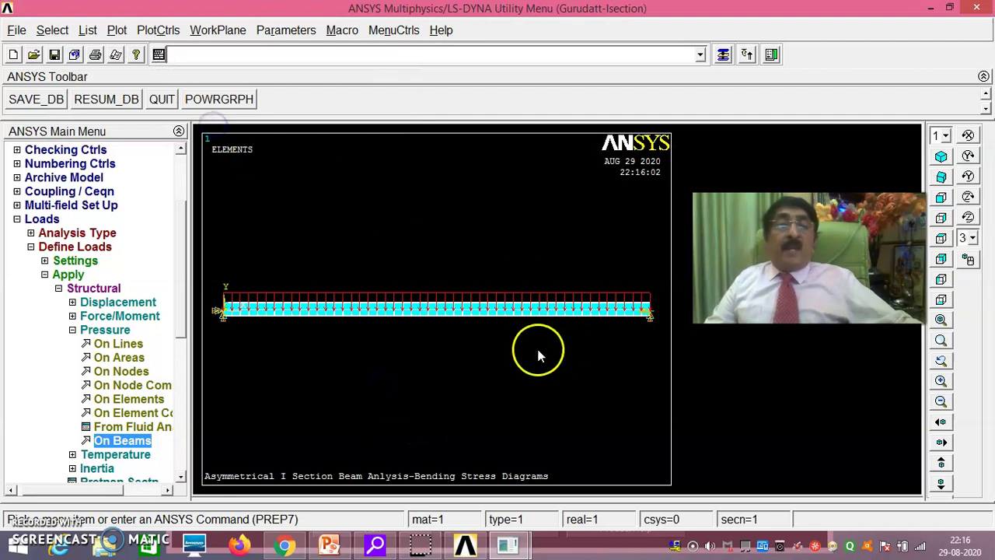
click(968, 155)
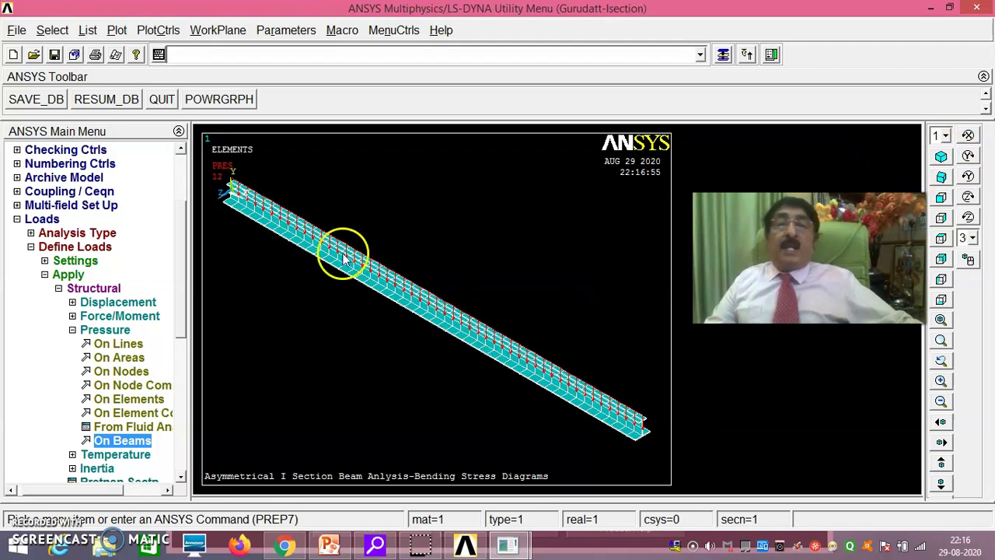
click(940, 199)
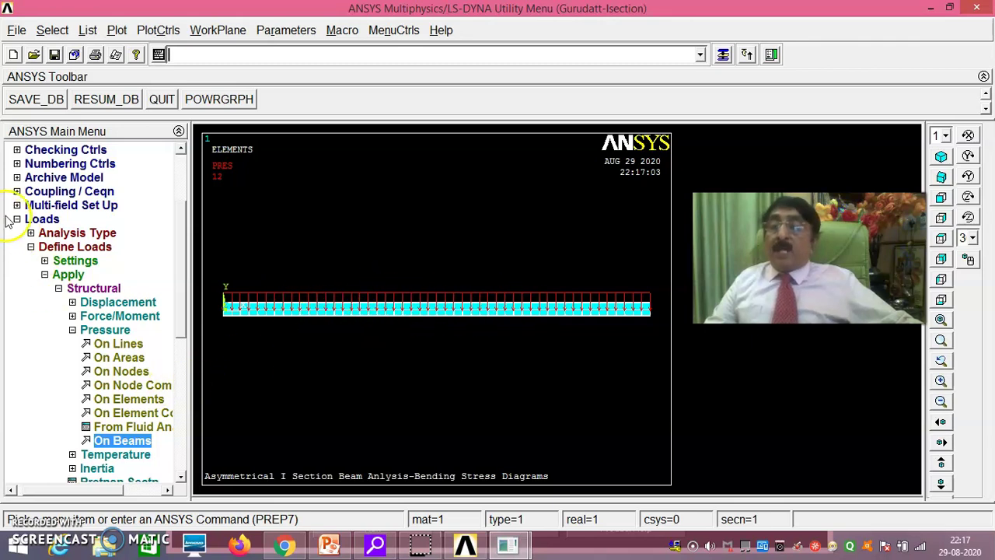
Step: Solve the current load step, dismiss the 'Solution is done' note and close the /STATUS window
click(30, 246)
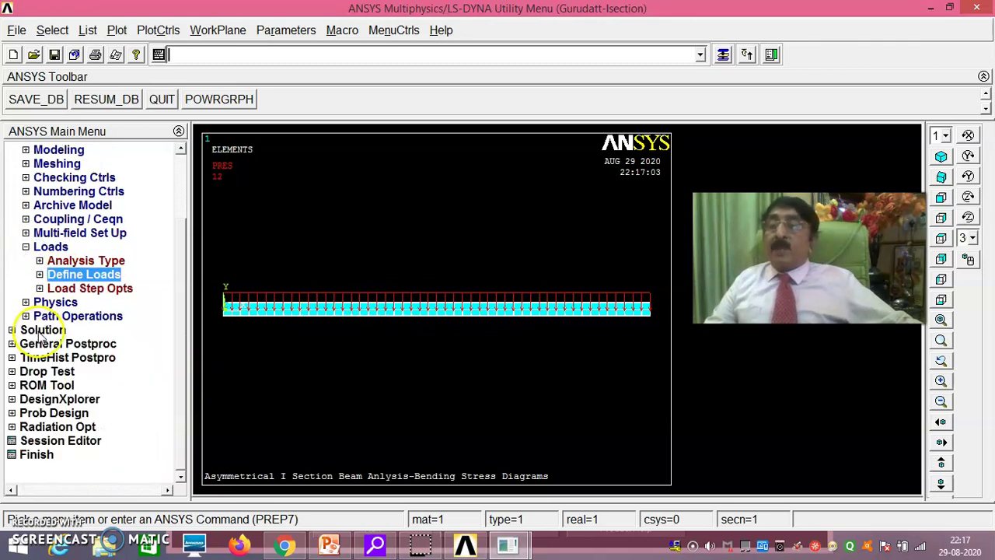
click(40, 329)
click(48, 260)
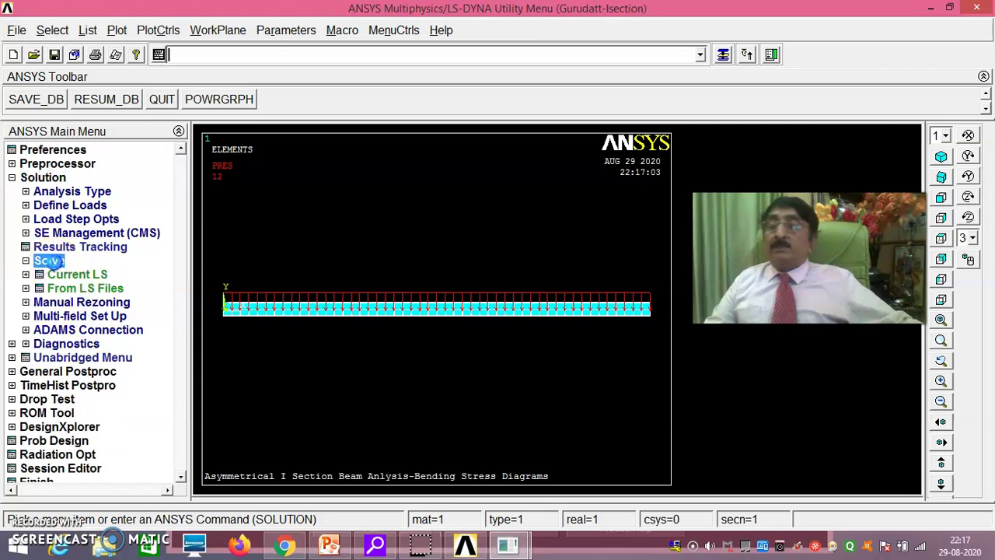
click(75, 274)
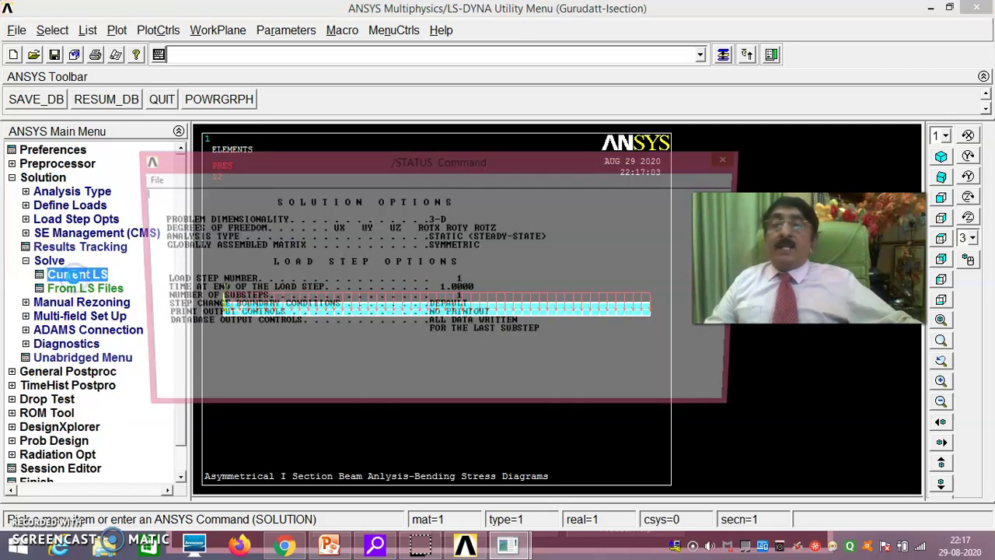
click(493, 340)
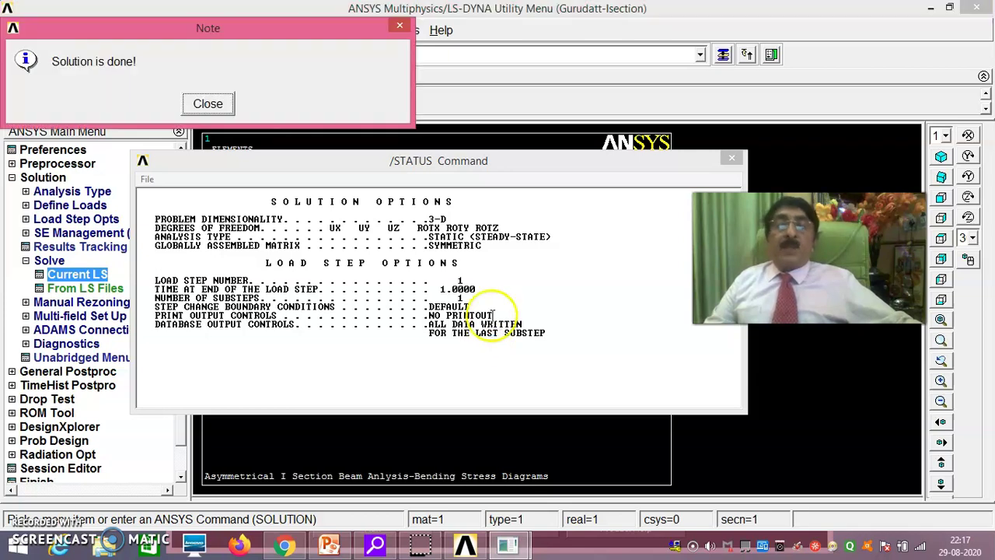
click(208, 104)
click(147, 180)
click(173, 244)
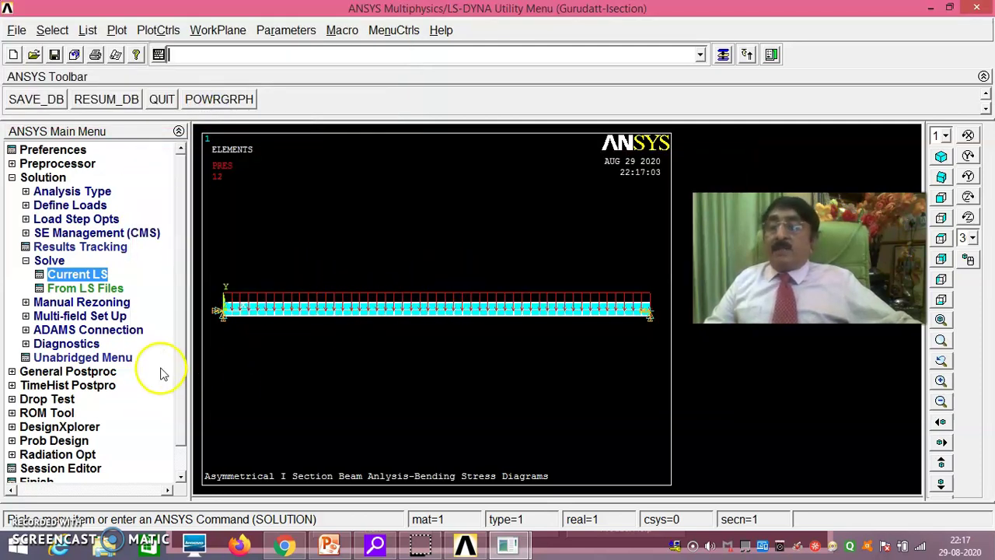
Step: List all reaction solution items, showing FY 30000 at each end and 60000 total
click(93, 371)
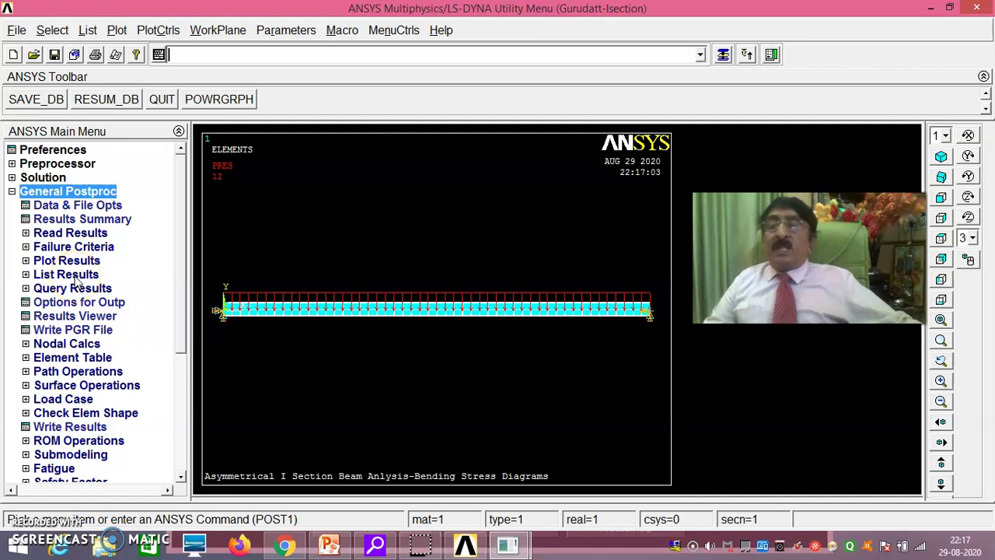
click(76, 275)
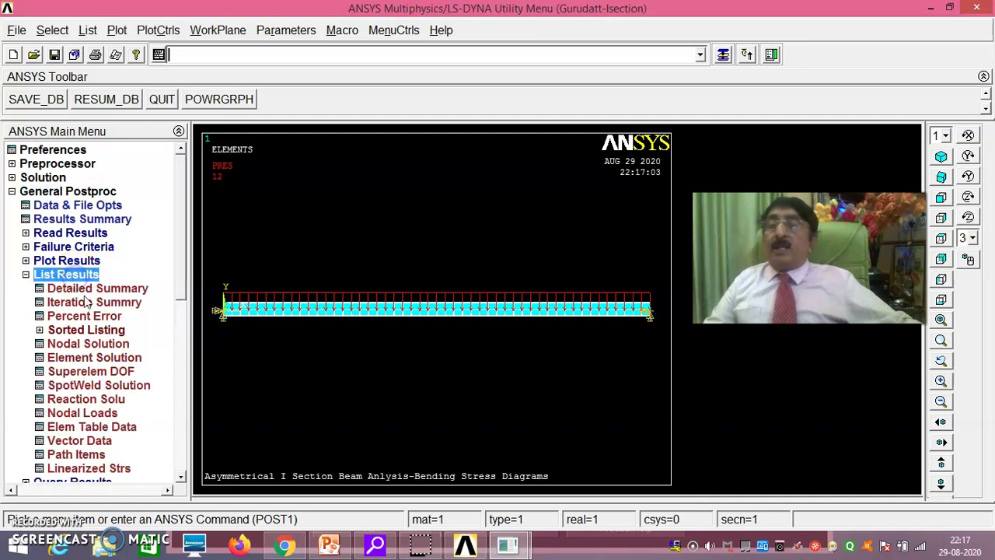
click(91, 399)
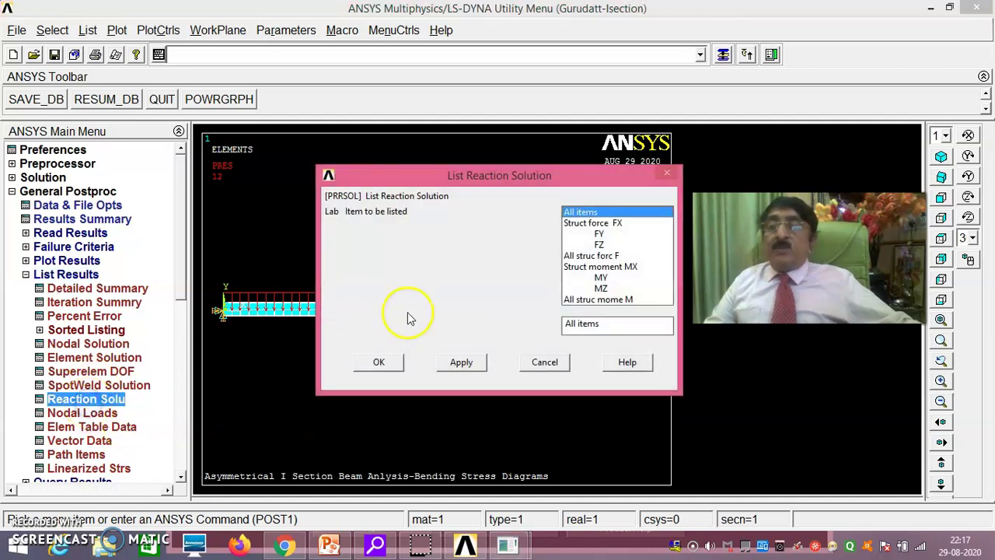
click(379, 361)
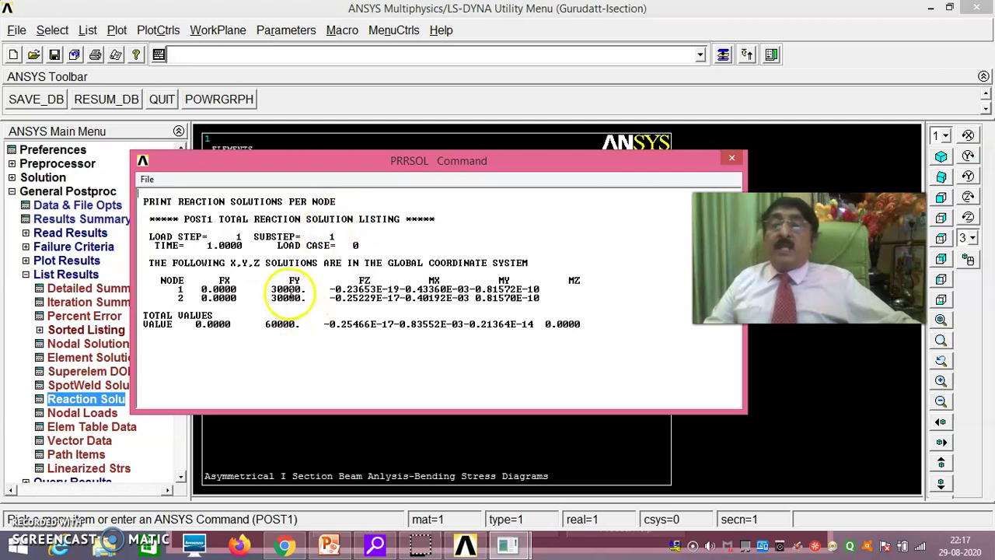
click(147, 181)
Step: Close the reaction listing and plot deformed plus undeformed shape, with DMX 24.9195
click(165, 241)
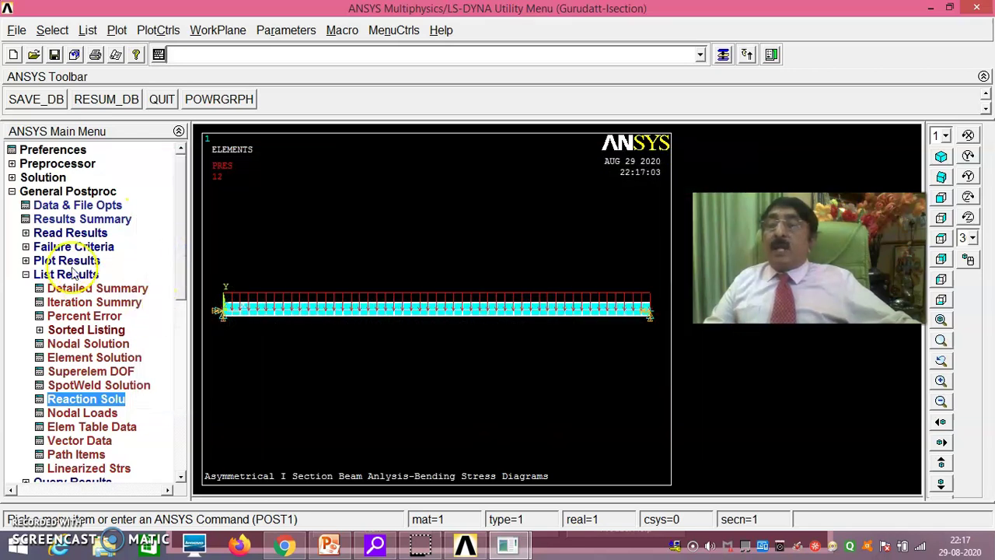
click(70, 262)
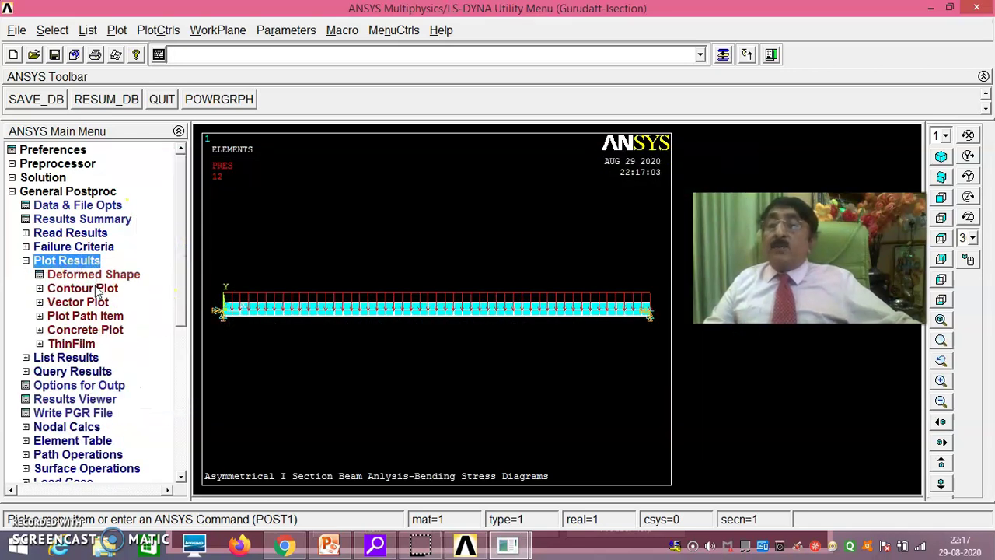
click(94, 276)
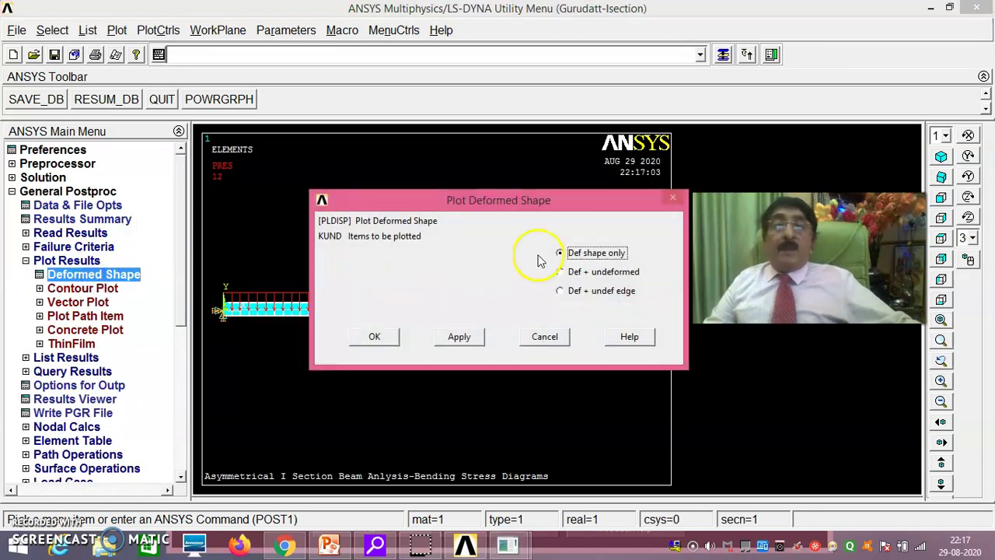
click(572, 272)
click(381, 336)
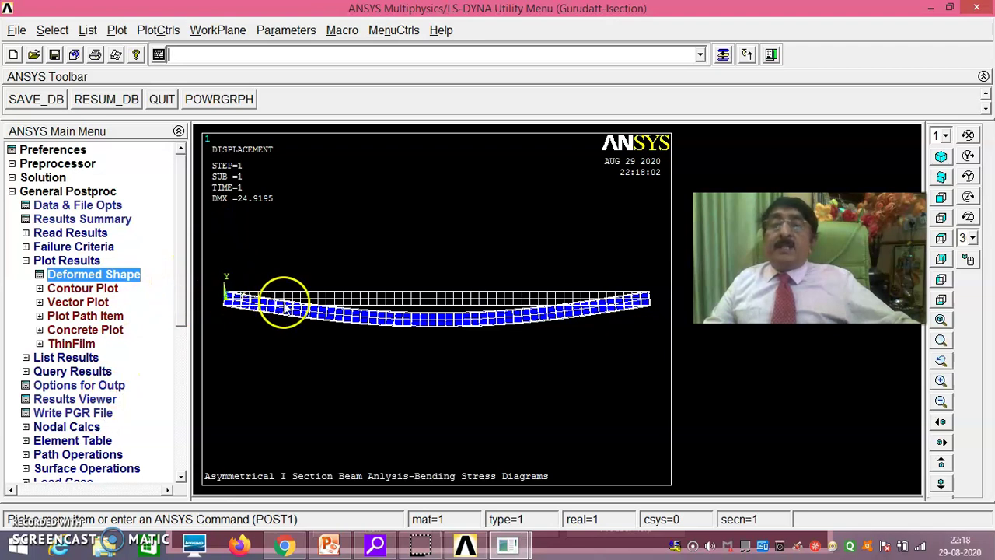
scroll(178, 211, down, 3)
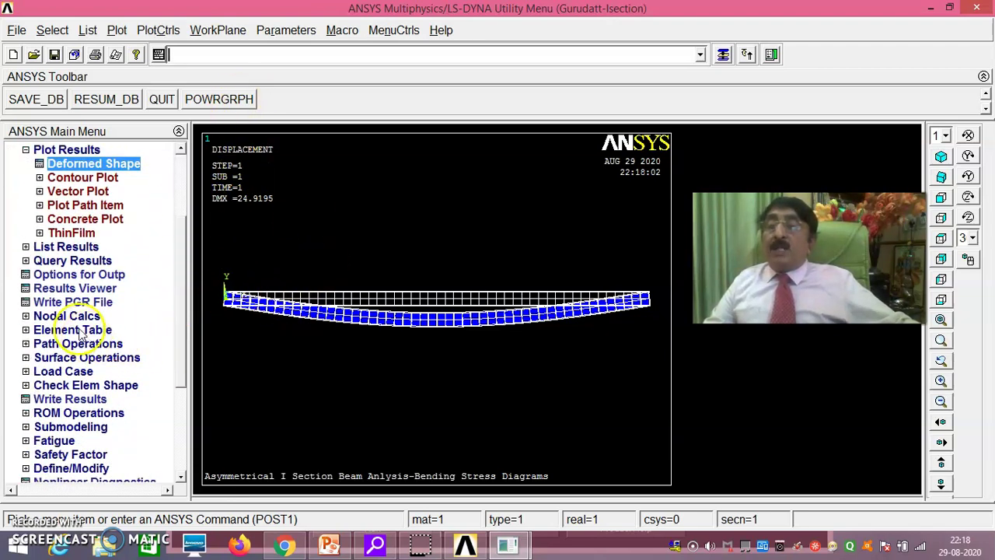
Step: Add element table items SMIS34 and SMIS39 by SMISC sequence number
click(78, 329)
click(81, 260)
click(163, 373)
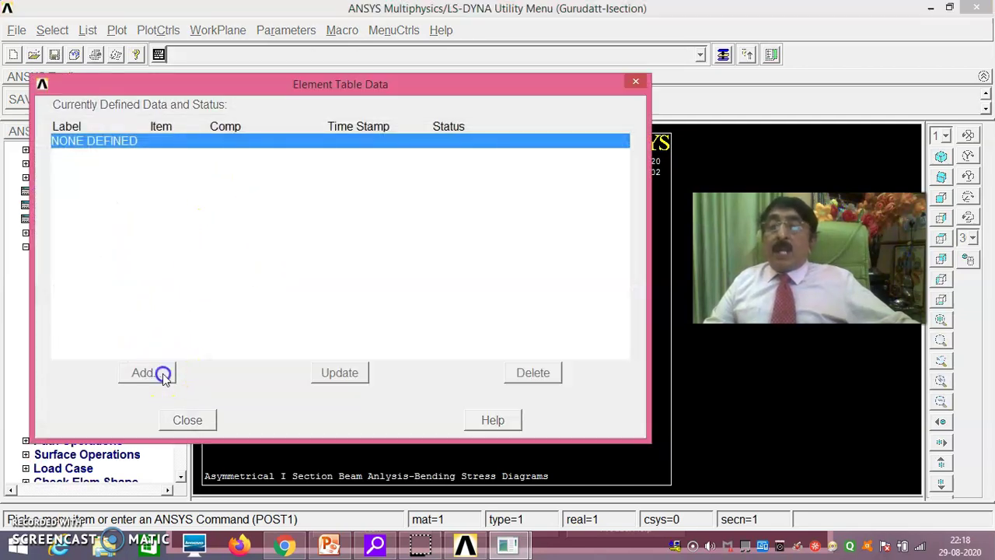
drag(583, 250, 579, 287)
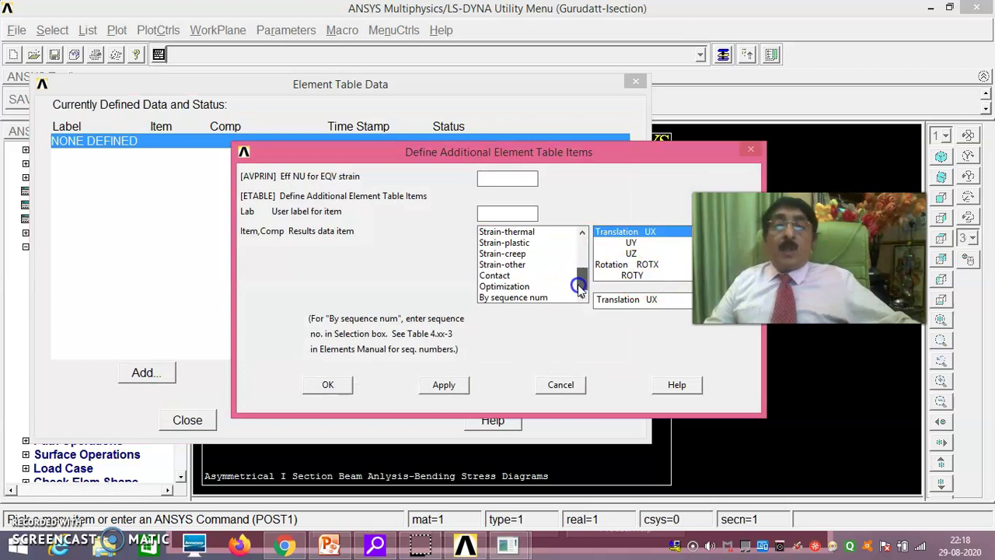
click(536, 297)
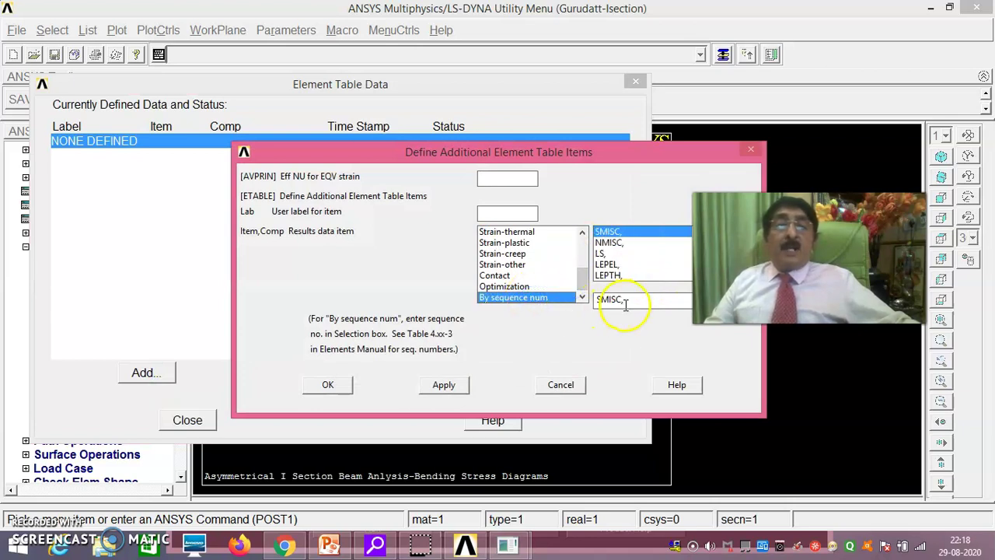
text(34)
click(459, 384)
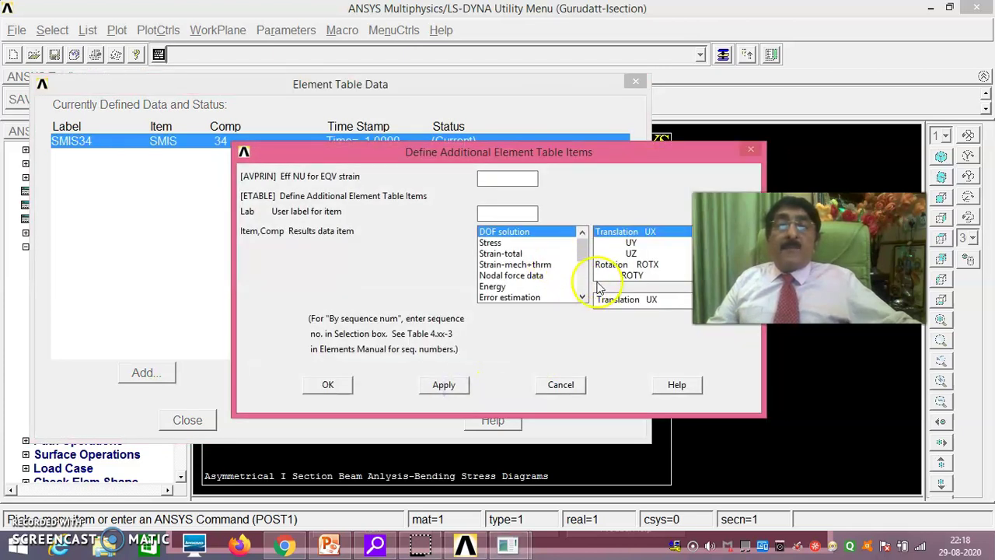
drag(584, 253, 583, 289)
click(534, 297)
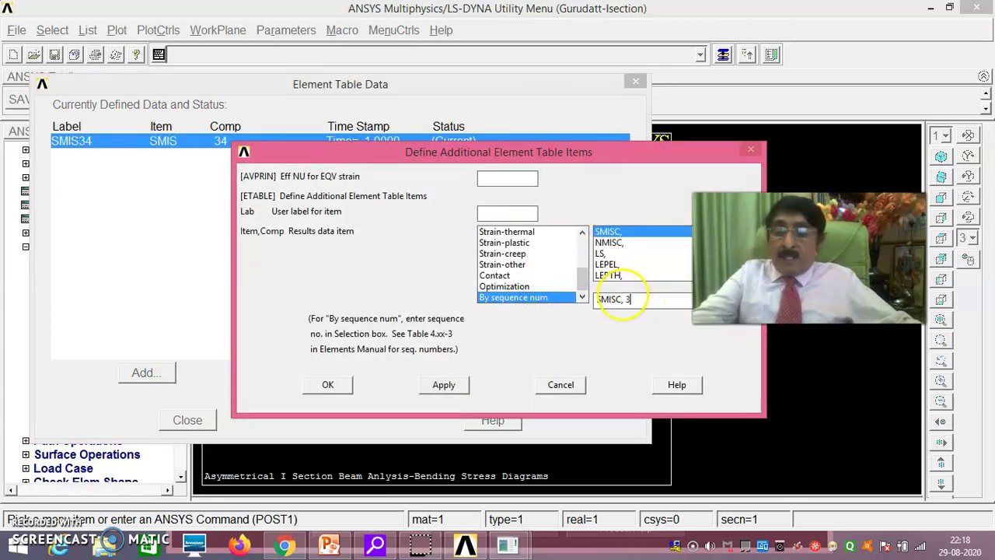
click(445, 385)
Step: Add element table items SMIS35 and SMIS40, then close the element table dialog
drag(586, 251, 583, 306)
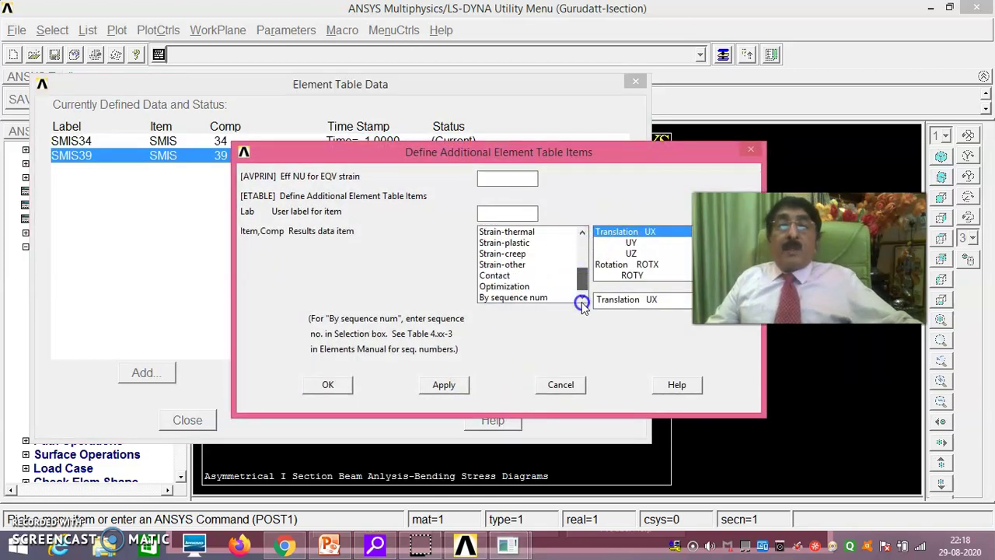
click(537, 297)
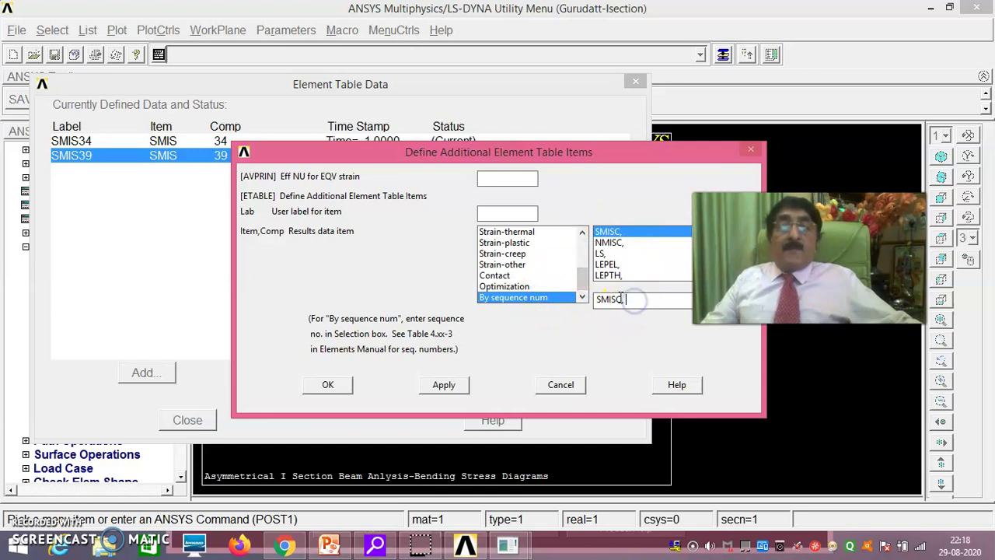
click(443, 385)
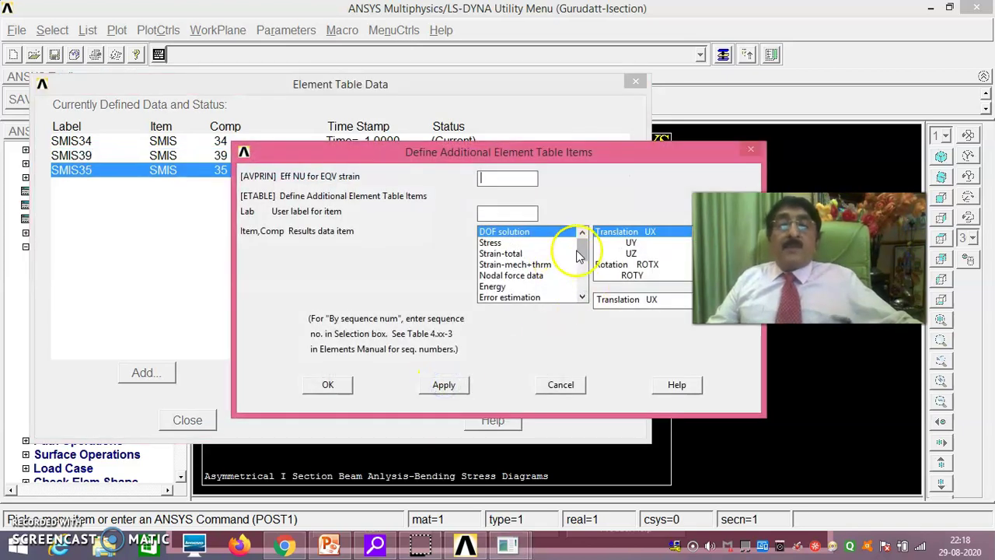
drag(583, 252, 582, 290)
click(513, 297)
click(639, 302)
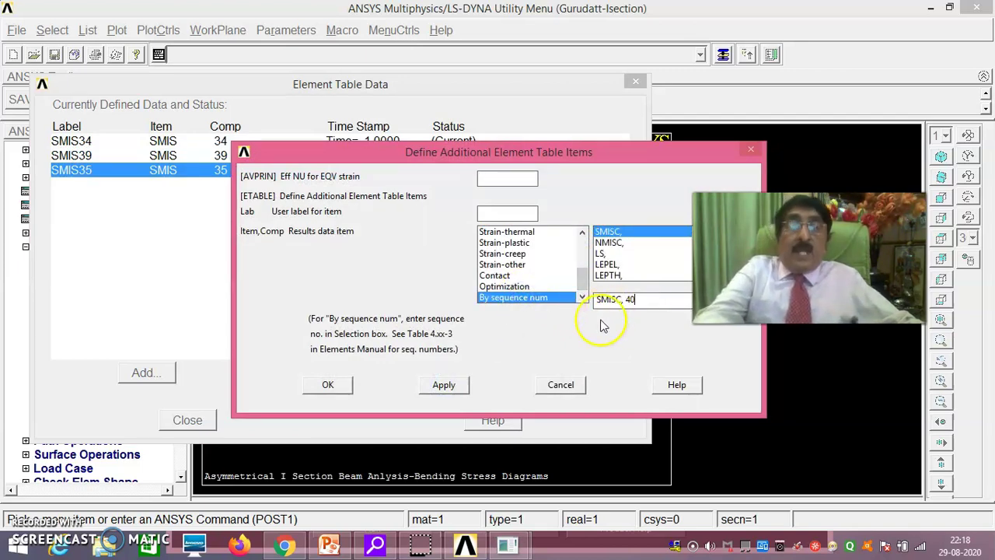
click(347, 389)
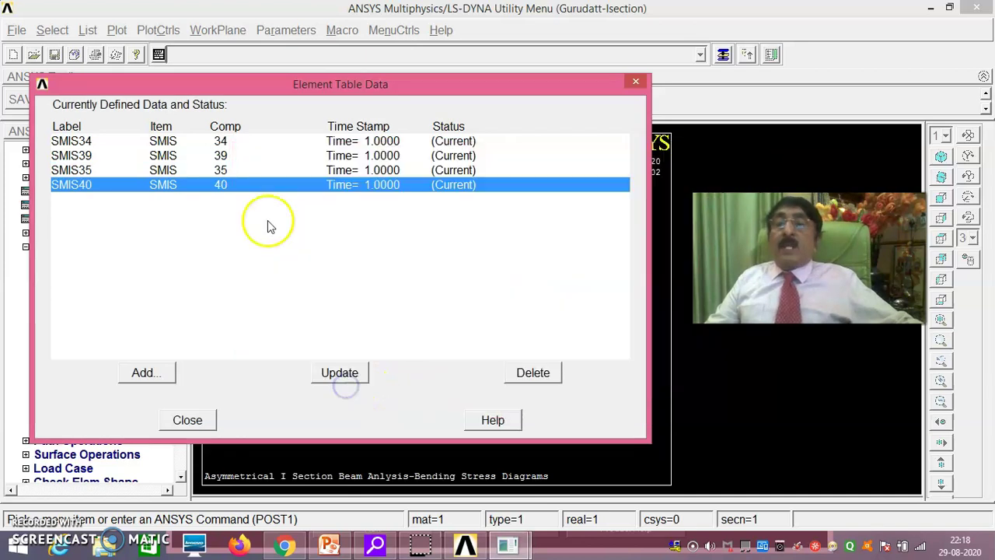
click(187, 420)
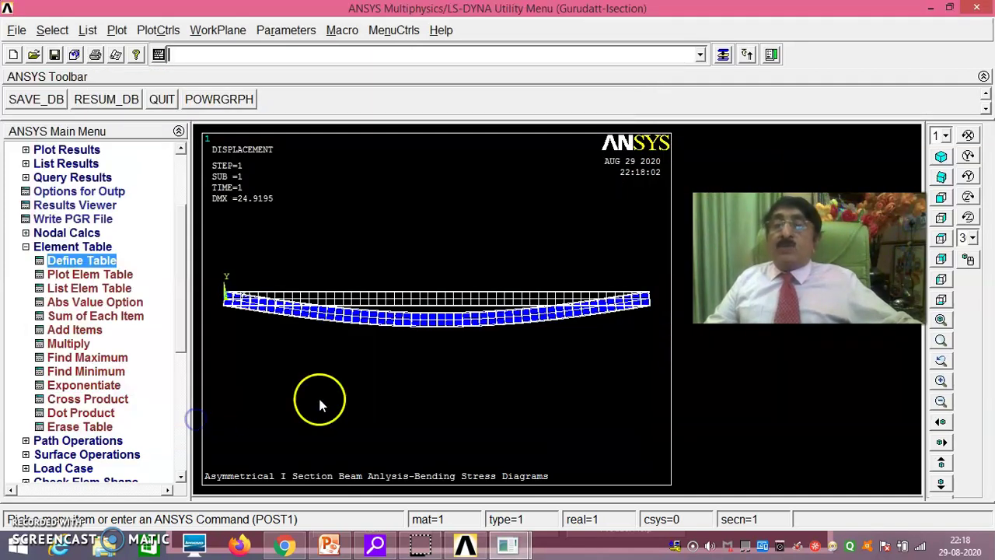
click(26, 247)
scroll(180, 270, up, 3)
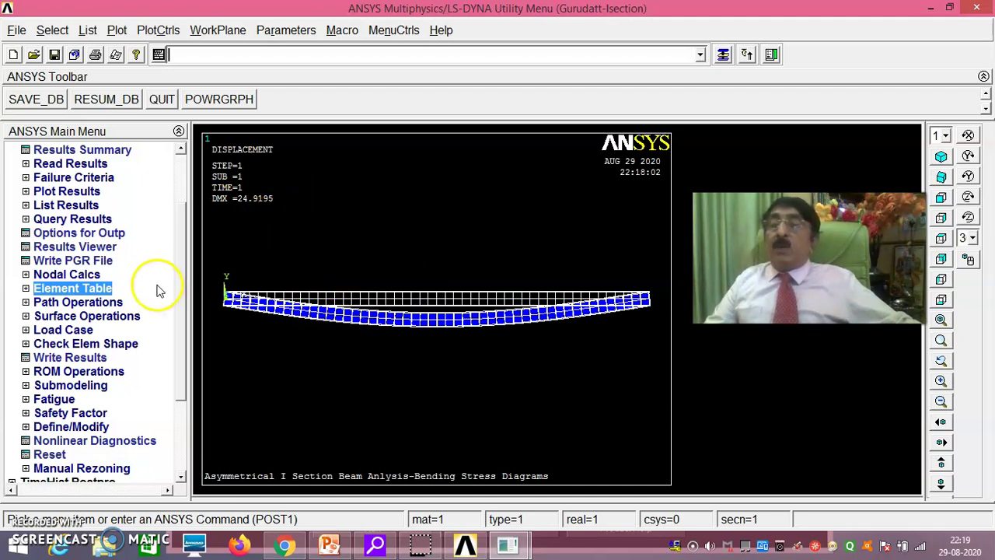
Step: Plot the line element result contour with LabI SMIS34 and LabJ SMIS39 (-202.709 to -7.95256)
click(68, 191)
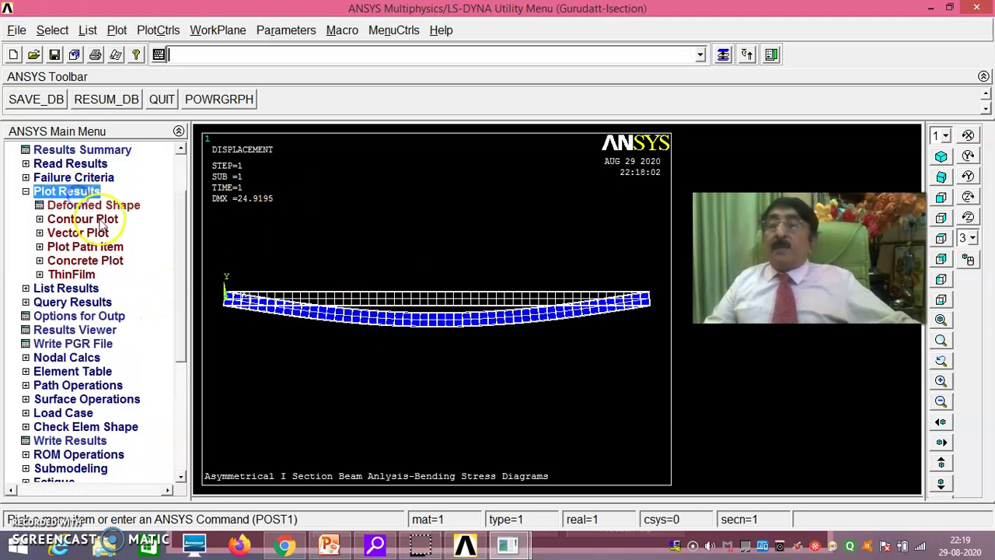
click(82, 219)
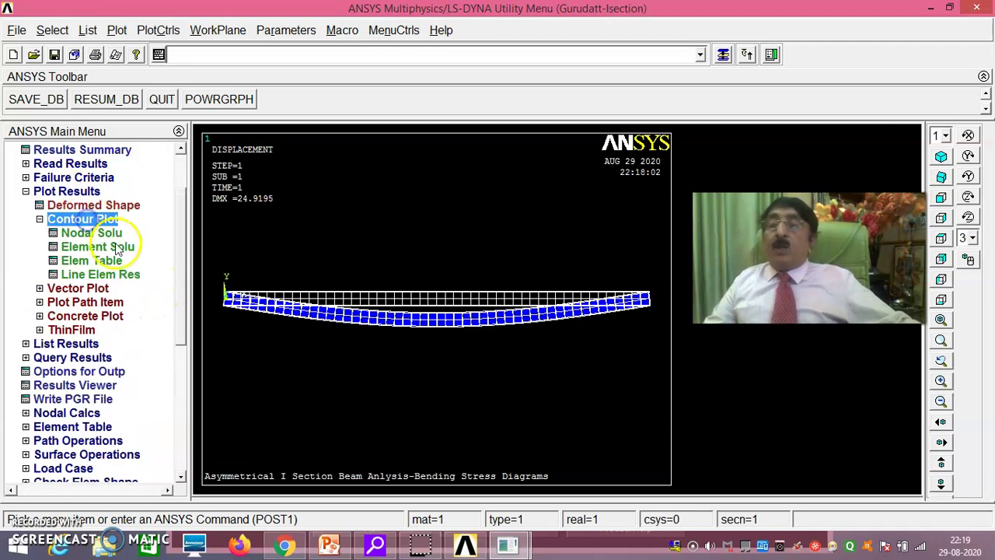
click(100, 274)
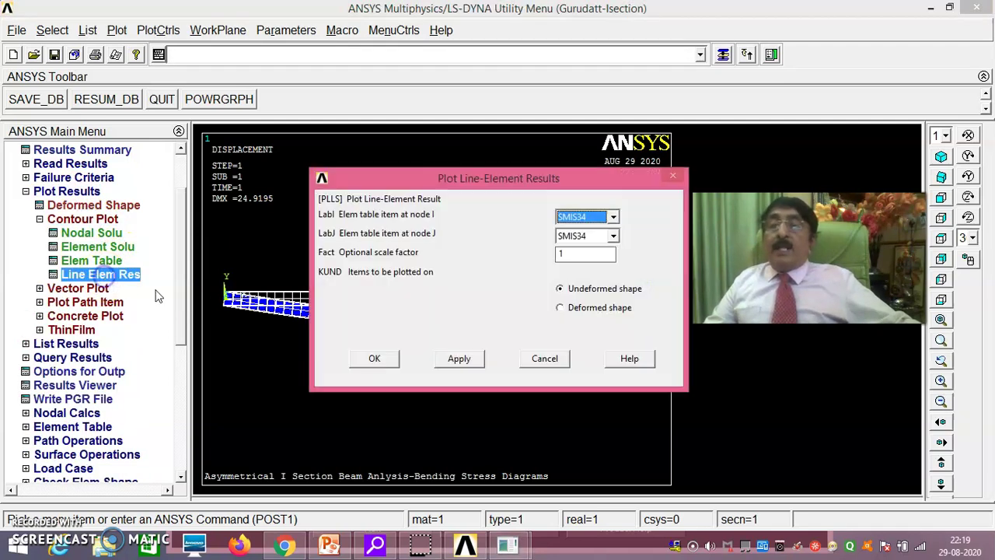
click(613, 237)
click(586, 259)
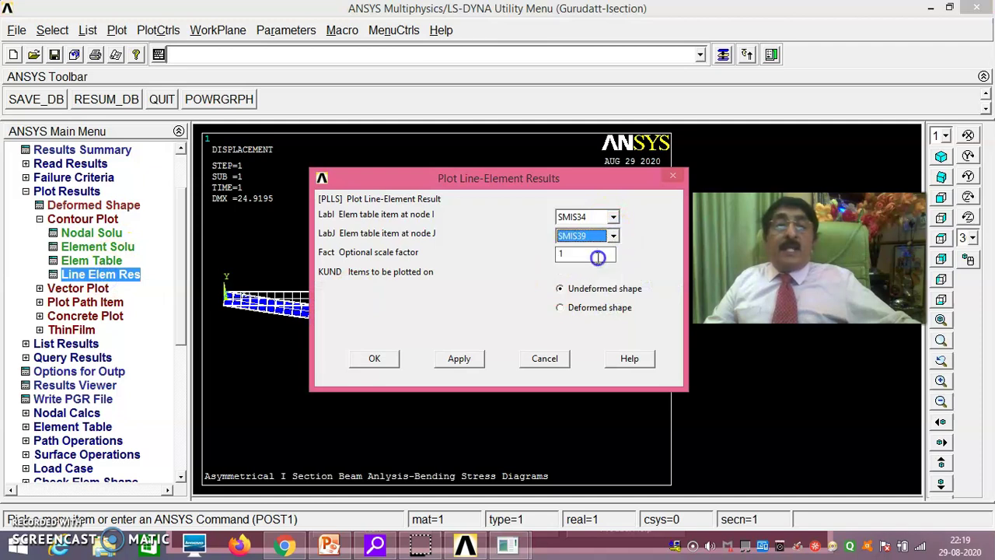
click(377, 357)
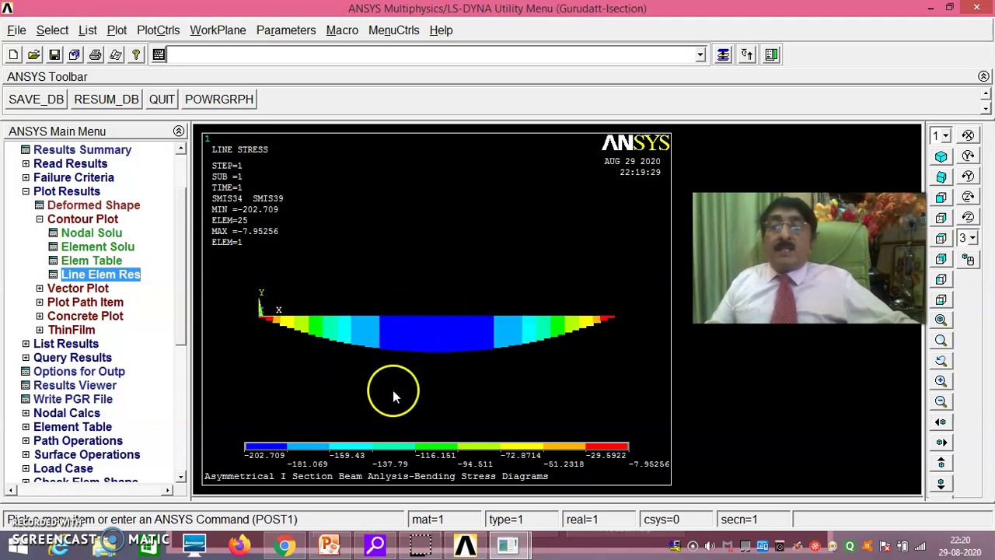
Step: Change the line element plot to SMIS35 at node I and SMIS40 at node J (5.28317 to 134.667)
click(84, 275)
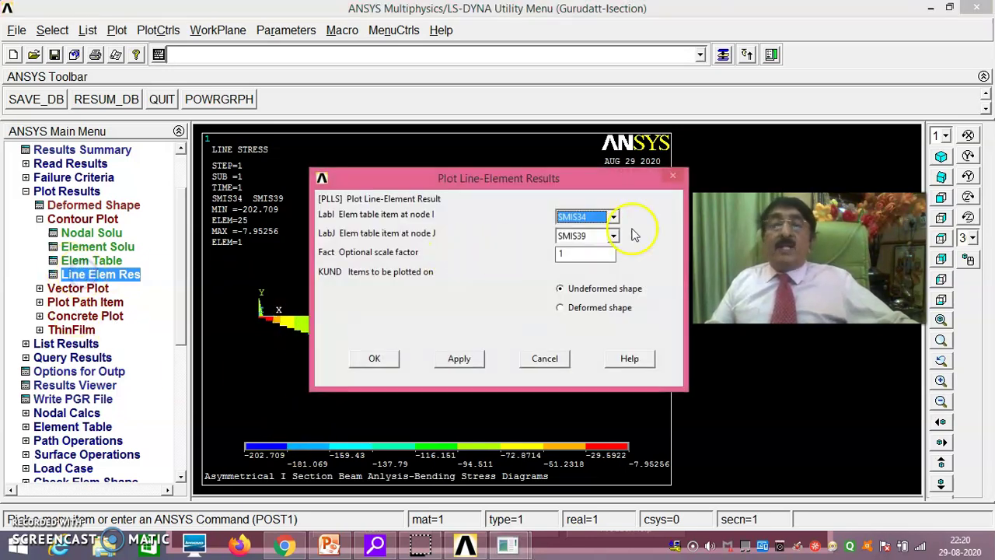
click(614, 217)
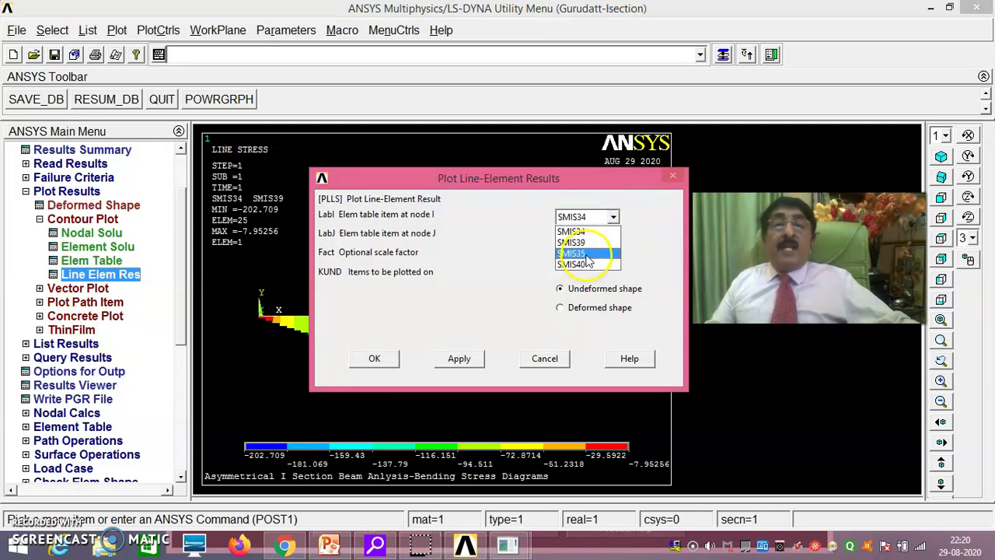
click(587, 255)
click(613, 236)
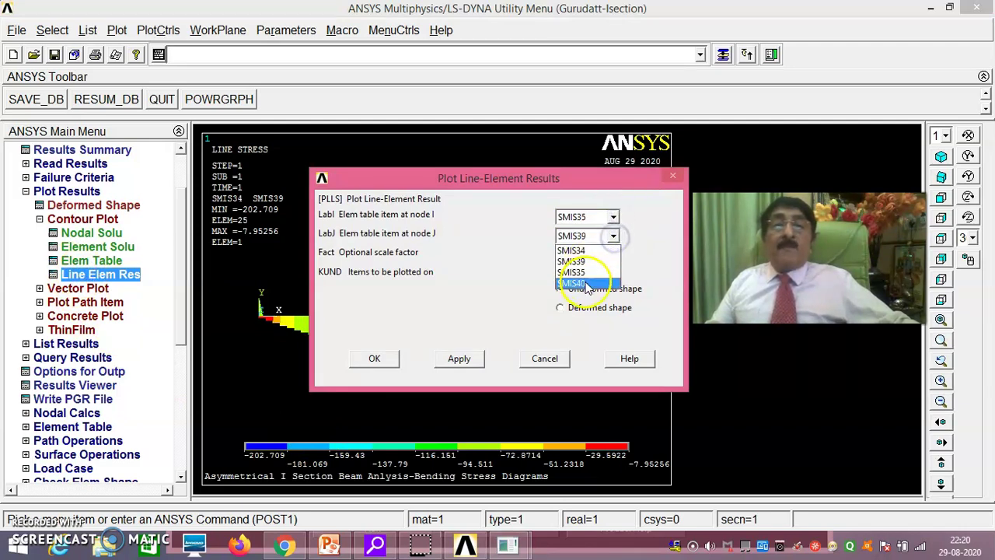
click(585, 282)
click(374, 358)
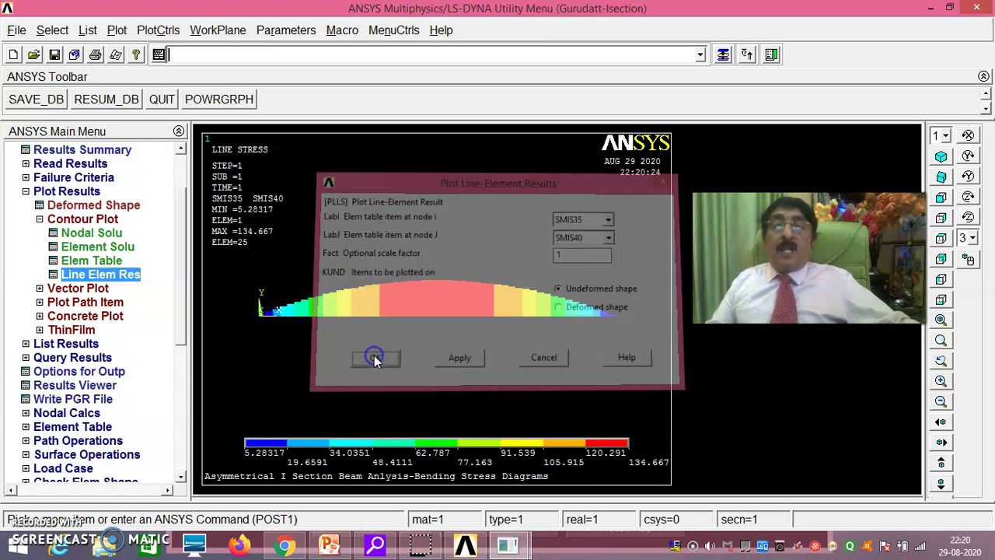